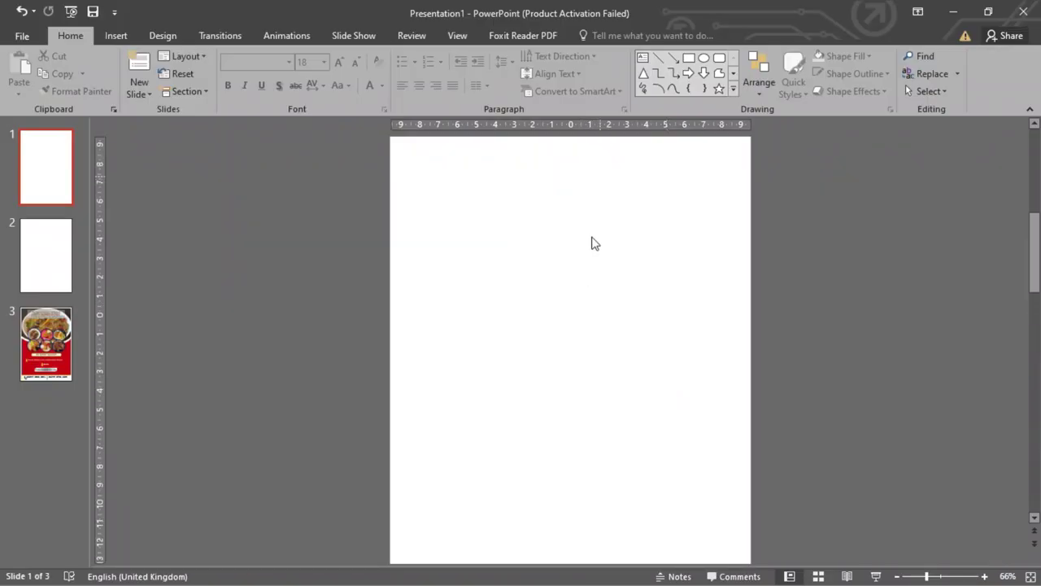
- Draw a full-width rectangle covering roughly the upper two-fifths of slide 1
scroll(595, 244, down, 2)
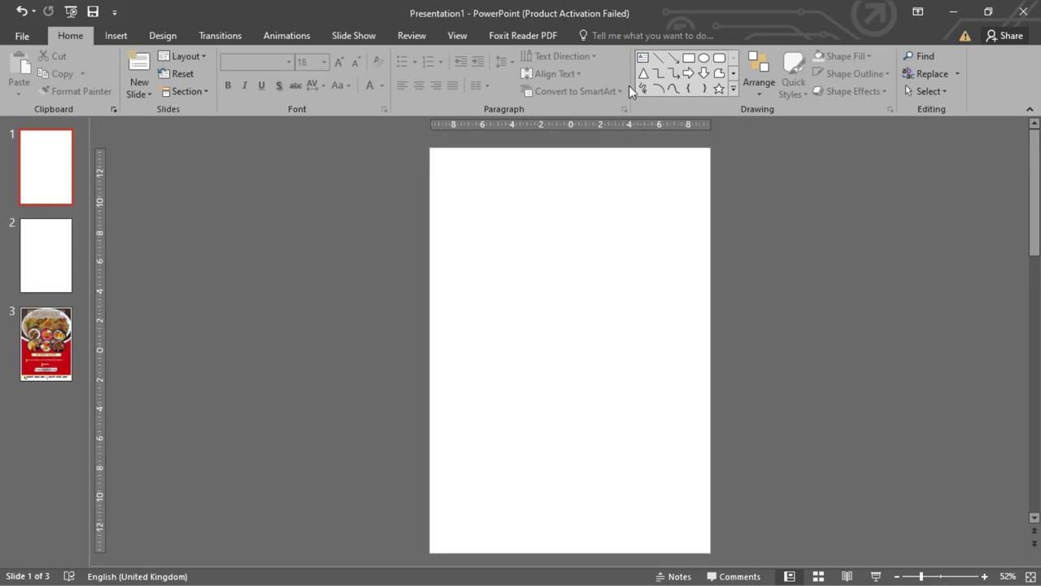
click(689, 58)
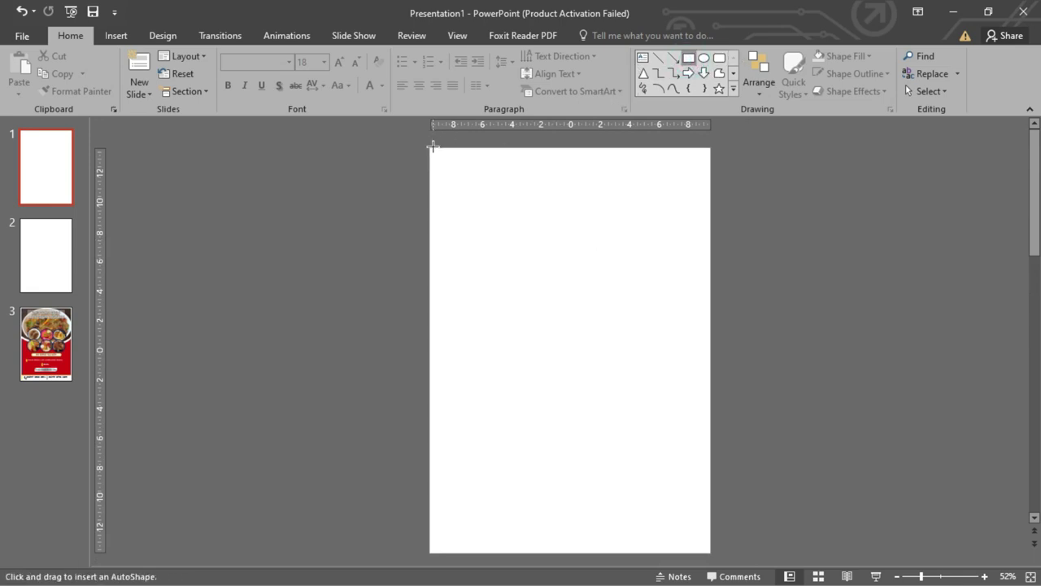
drag(429, 146, 710, 318)
- Edit the rectangle's points so its lower edge bends downward at the middle in a smooth wave
right_click(563, 313)
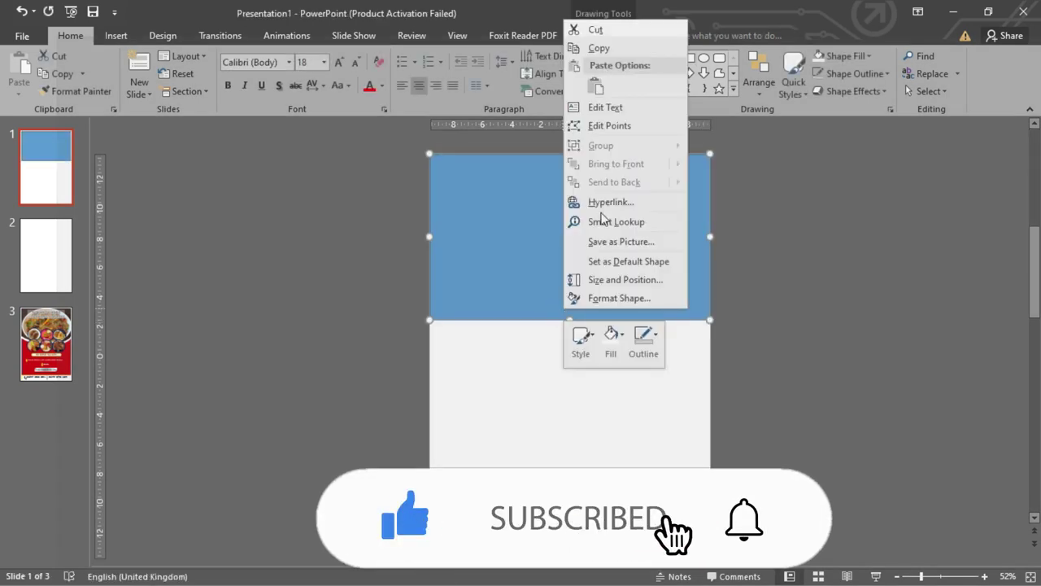
click(609, 125)
drag(568, 313, 630, 339)
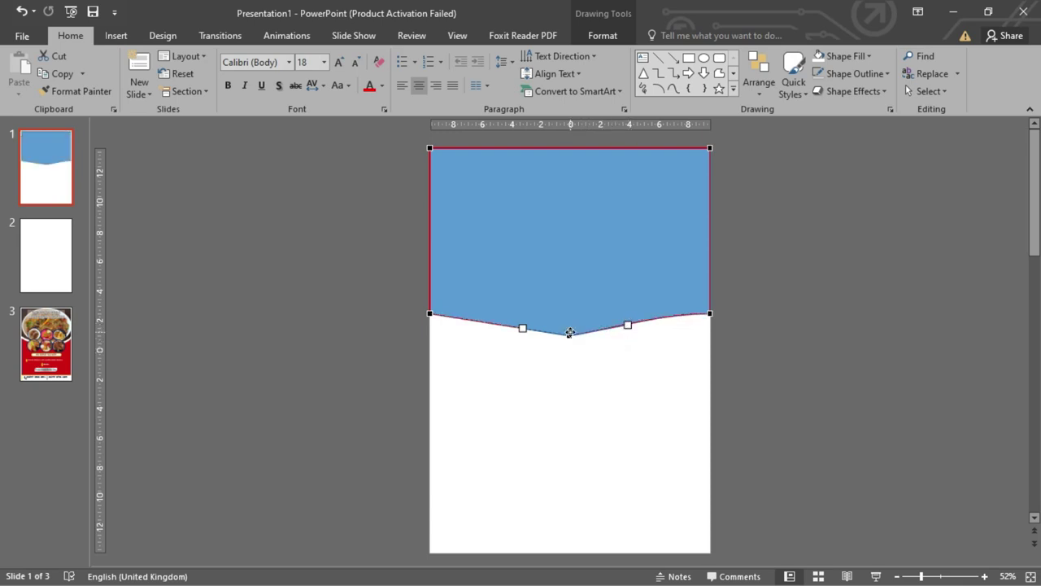
drag(570, 333, 519, 333)
click(740, 320)
- Remove the outline from the curved blue shape
click(621, 276)
click(627, 41)
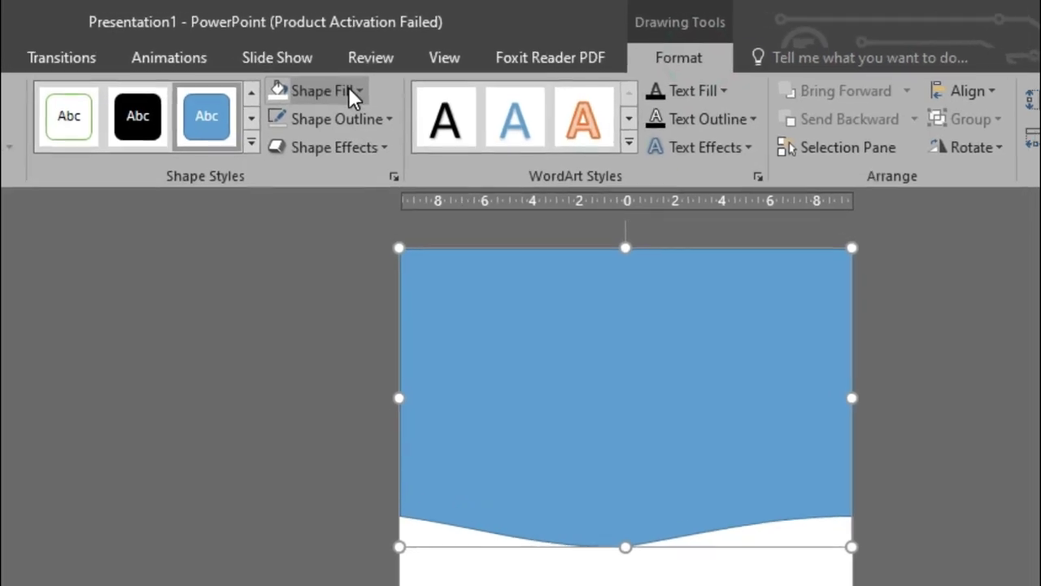
click(373, 110)
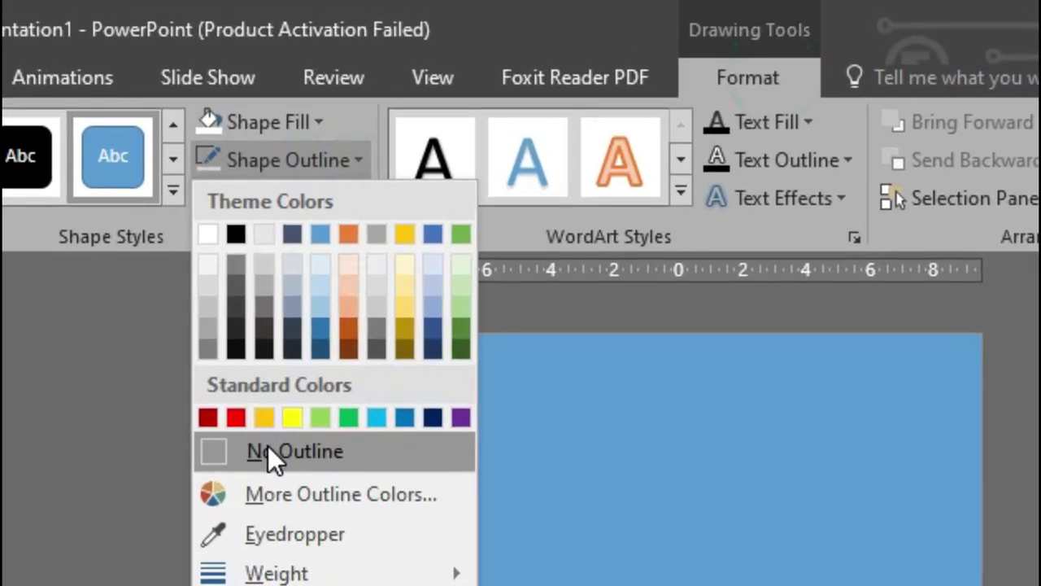
click(270, 446)
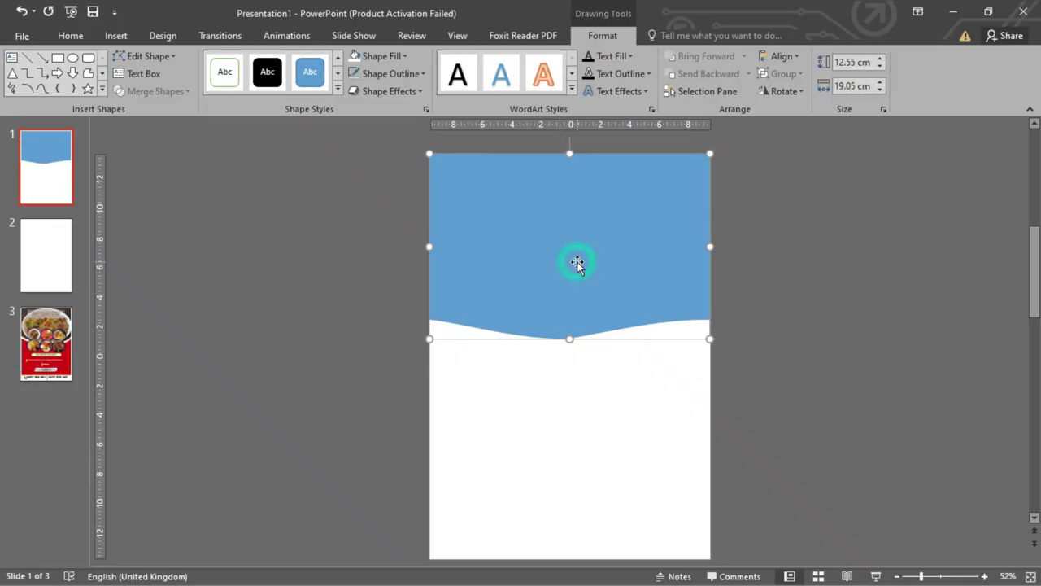
- Duplicate the curved blue shape slightly below the original and give the copy an orange fill
mouse_move(577, 262)
mouse_down()
mouse_move(576, 295)
mouse_move(576, 273)
mouse_up()
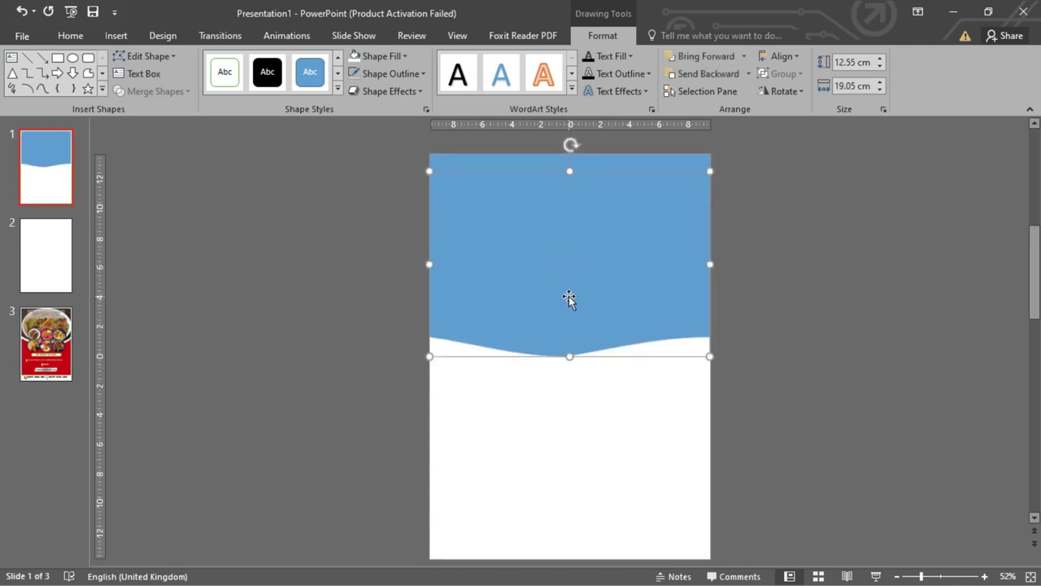
right_click(568, 298)
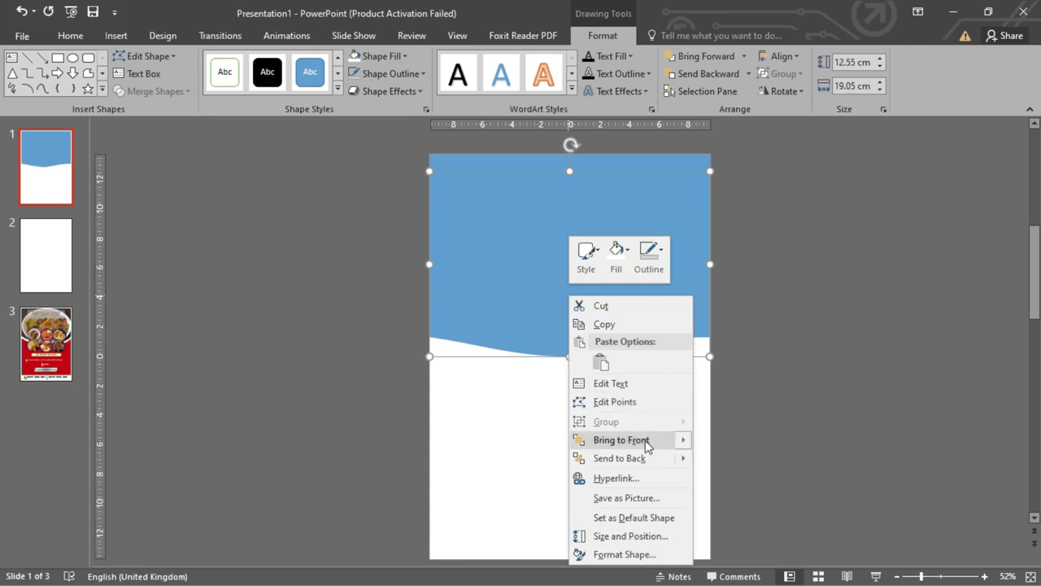
mouse_move(622, 440)
click(405, 57)
click(419, 91)
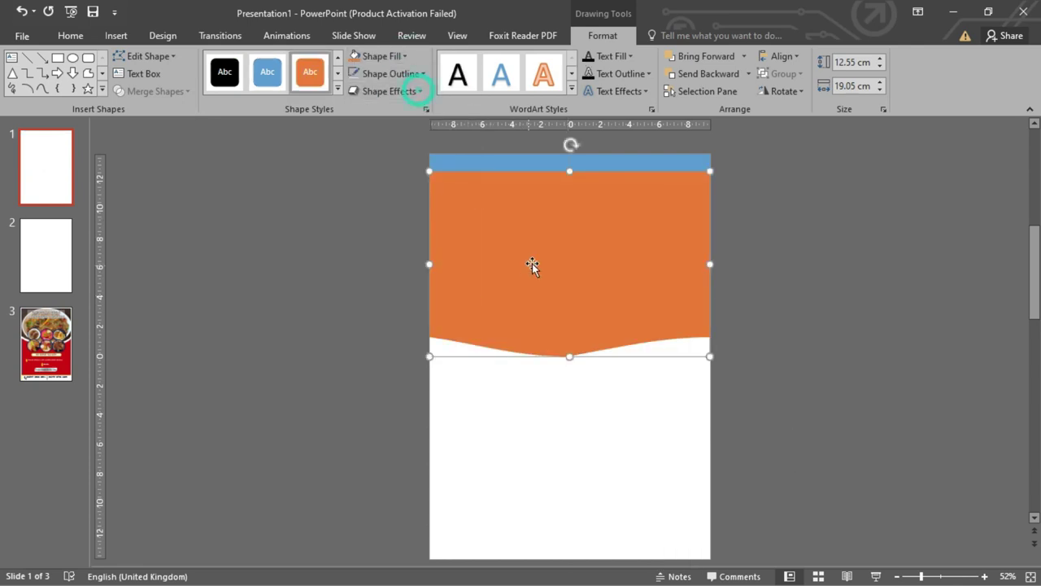
- Send the orange copy behind the blue shape so only a wavy band shows beneath it
right_click(548, 225)
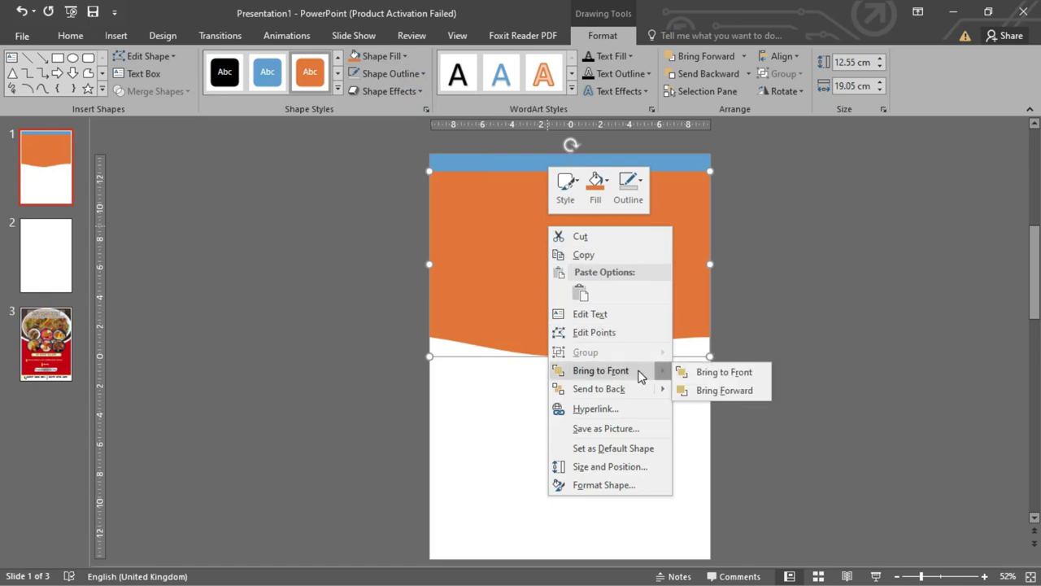
mouse_move(655, 388)
click(707, 392)
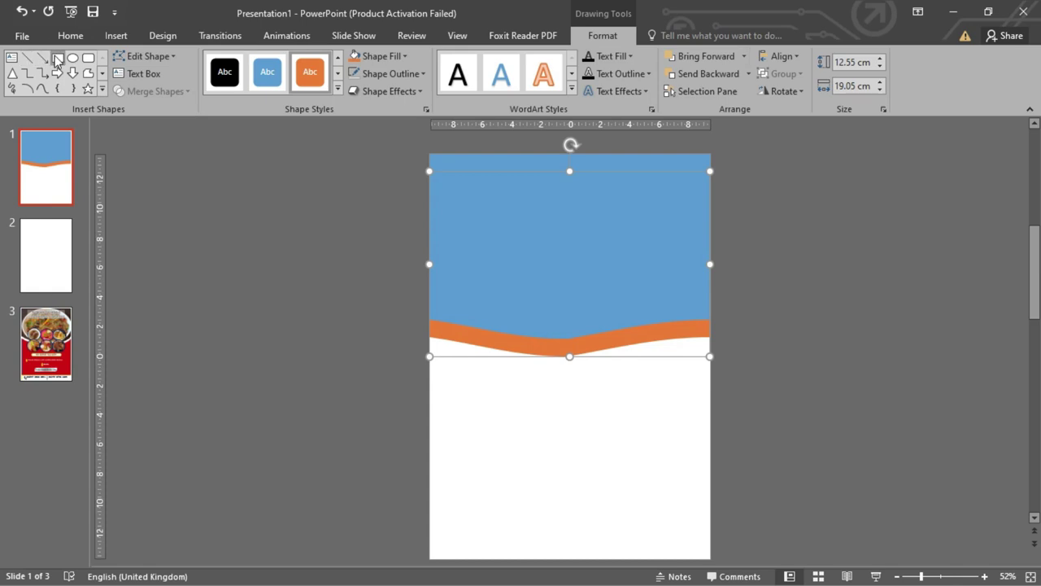
- Draw a rectangle about 19.05 cm wide and 16.89 cm high over the slide's lower part and send it to the back
click(57, 57)
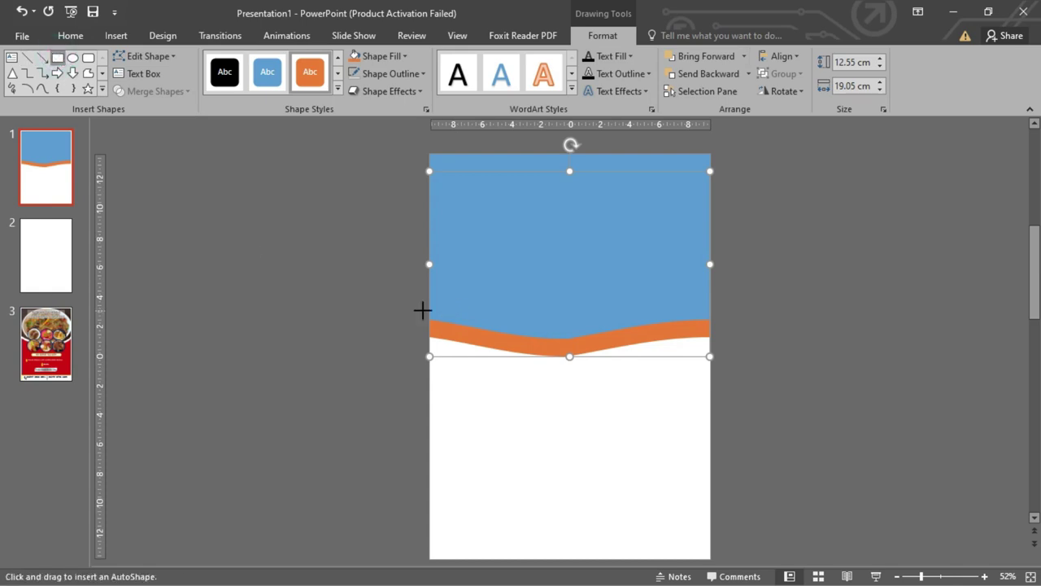
drag(423, 310, 708, 553)
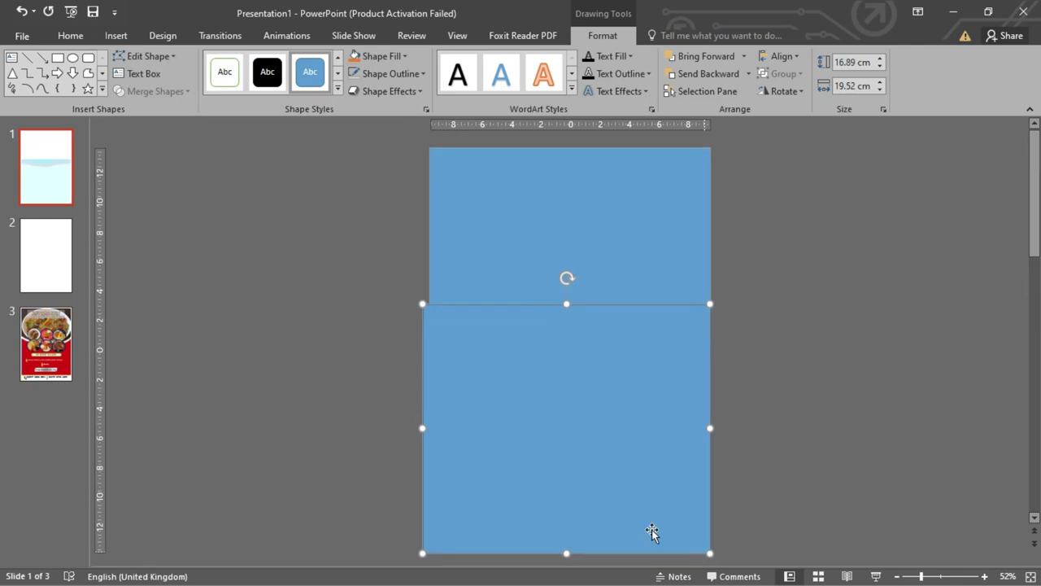
right_click(560, 404)
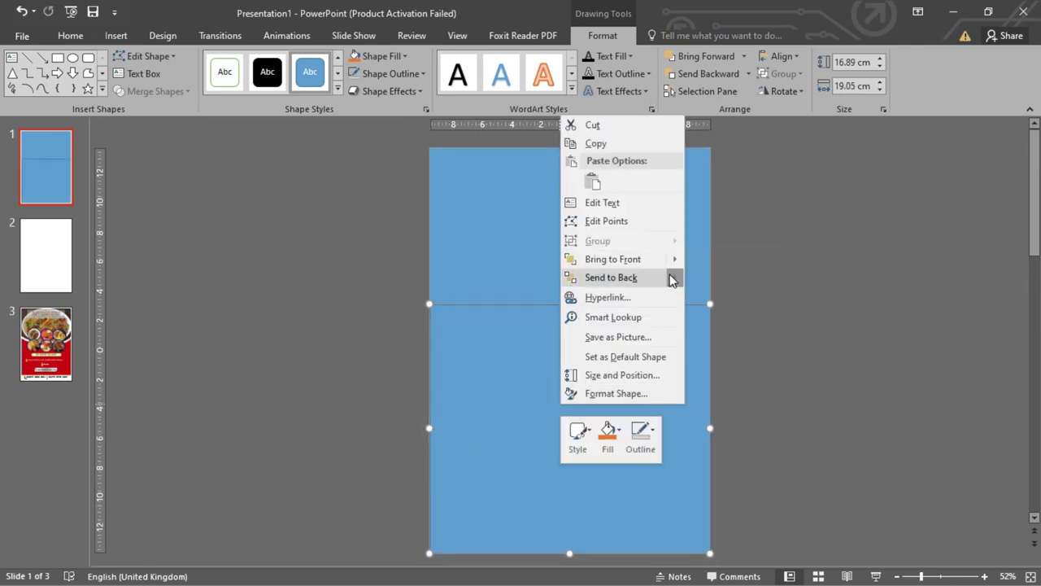
mouse_move(672, 280)
click(721, 281)
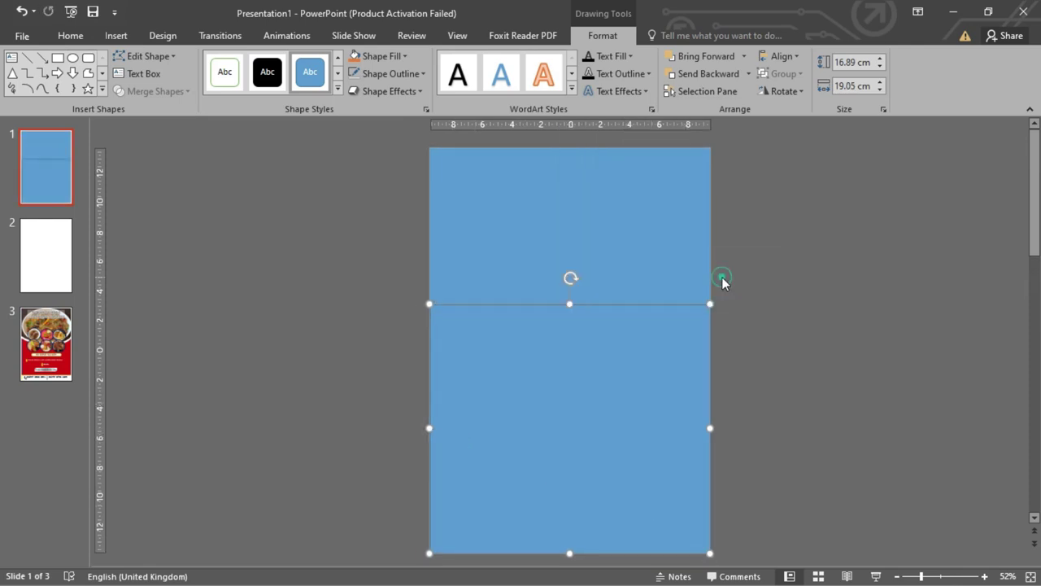
- Fill the lower rectangle with red and the orange wavy band with white
click(397, 58)
click(371, 176)
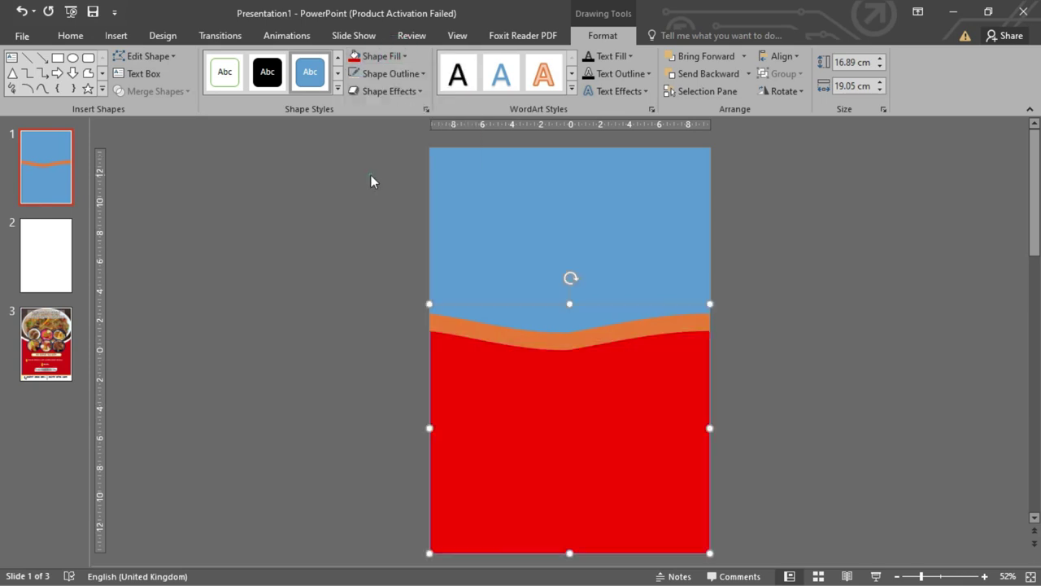
click(564, 340)
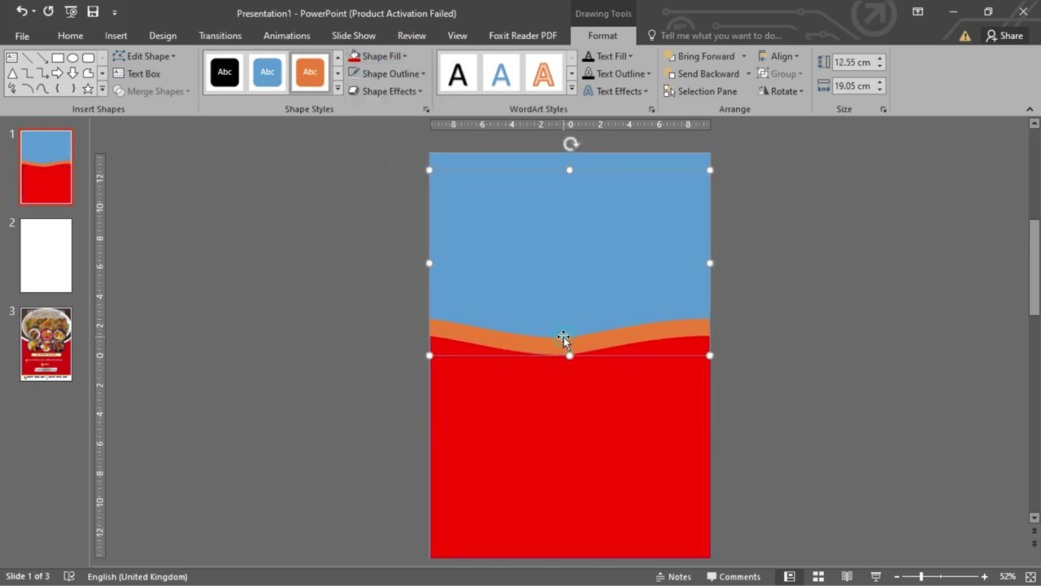
click(393, 57)
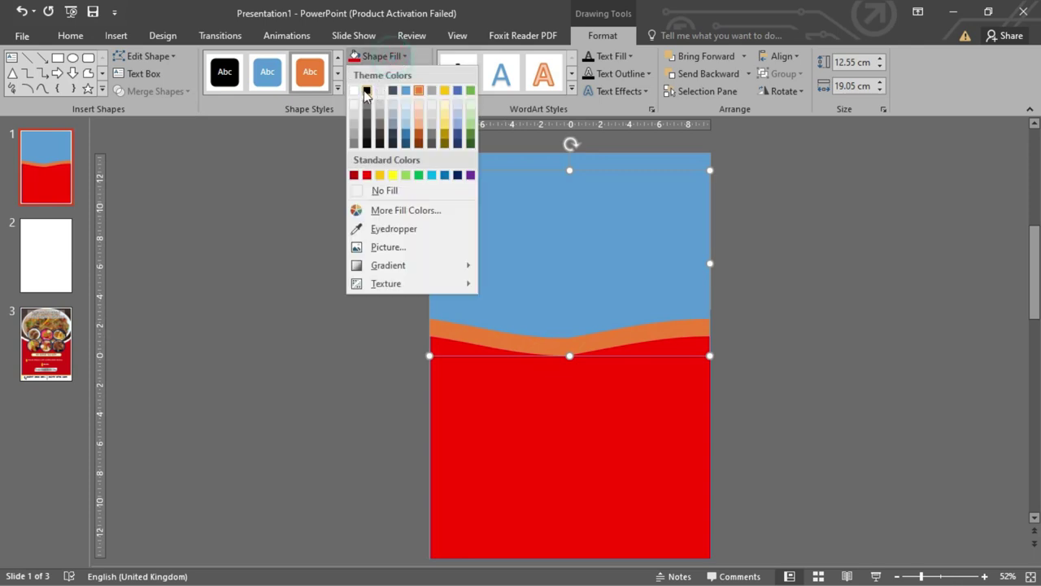
click(357, 90)
click(749, 236)
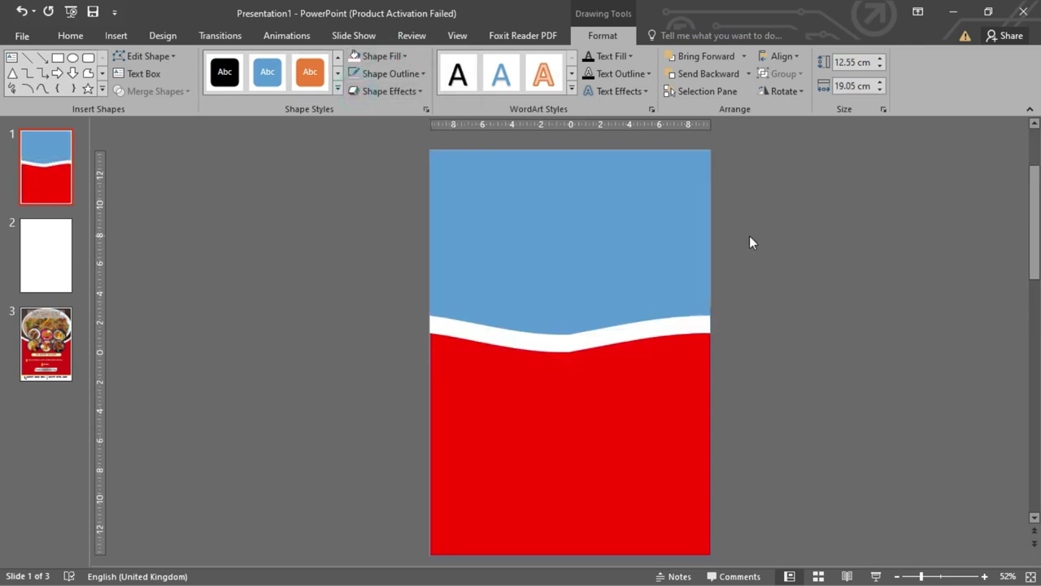
- Fill the blue curved shape with the rice-dish picture IMG-20220726-WA0008 from the computer
click(607, 187)
click(594, 38)
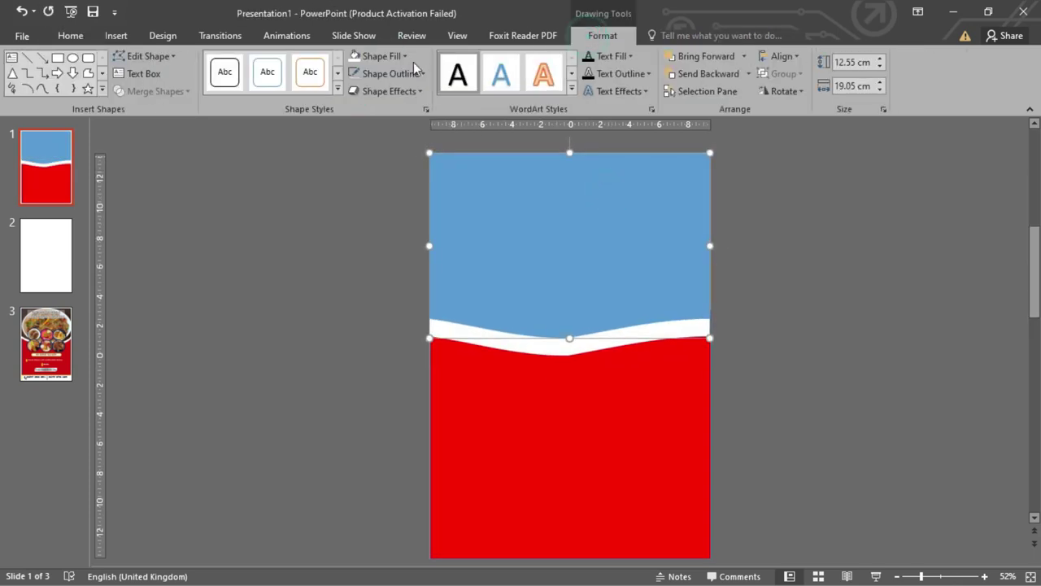
click(389, 56)
click(406, 243)
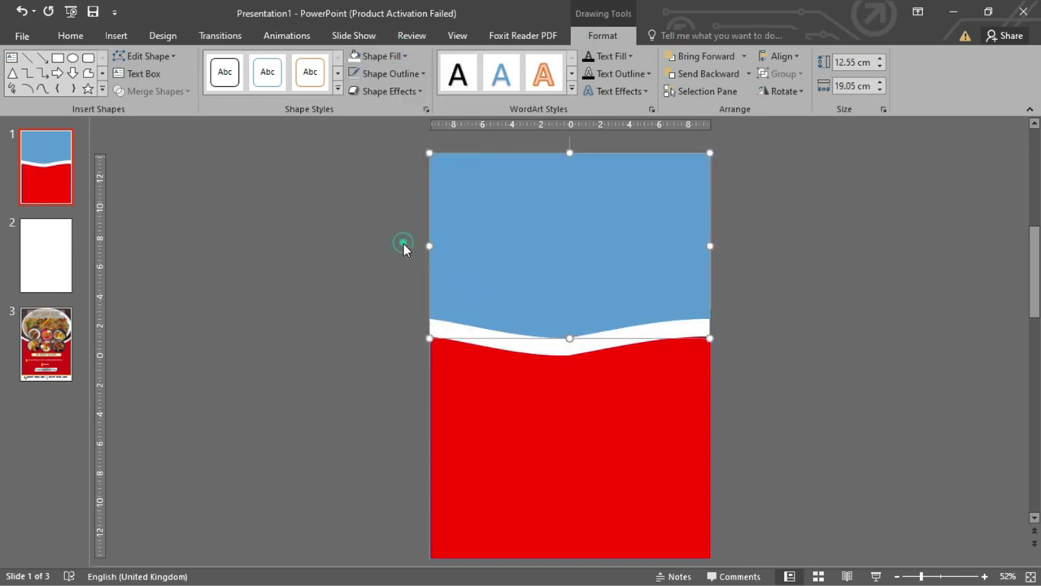
click(520, 337)
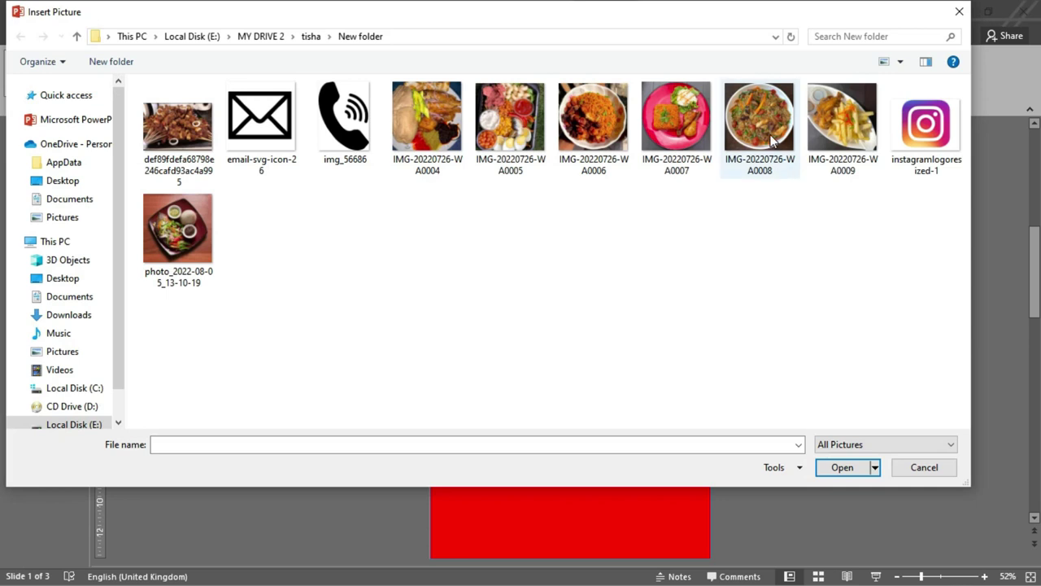
double_click(770, 139)
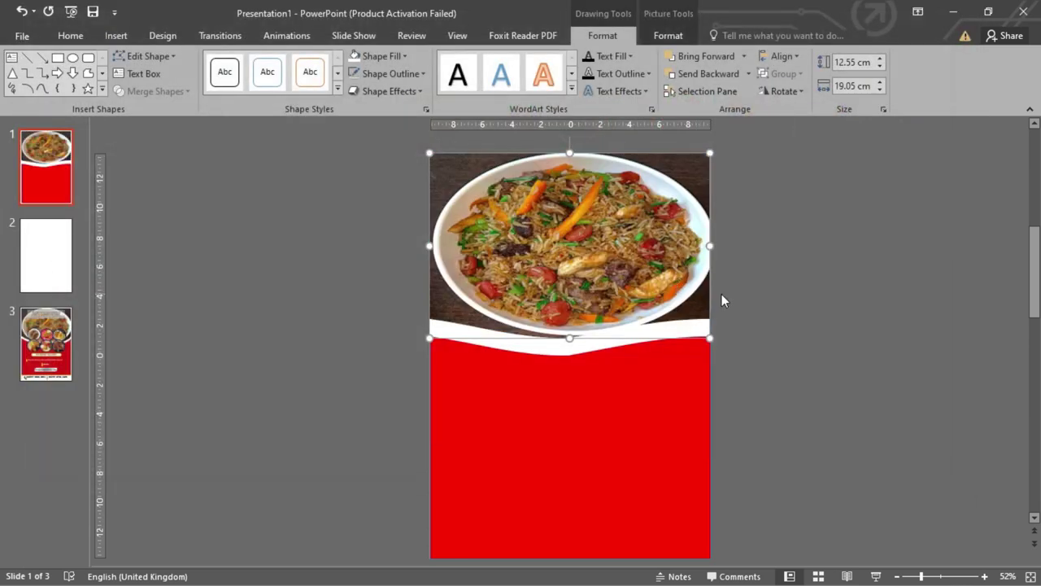
click(750, 282)
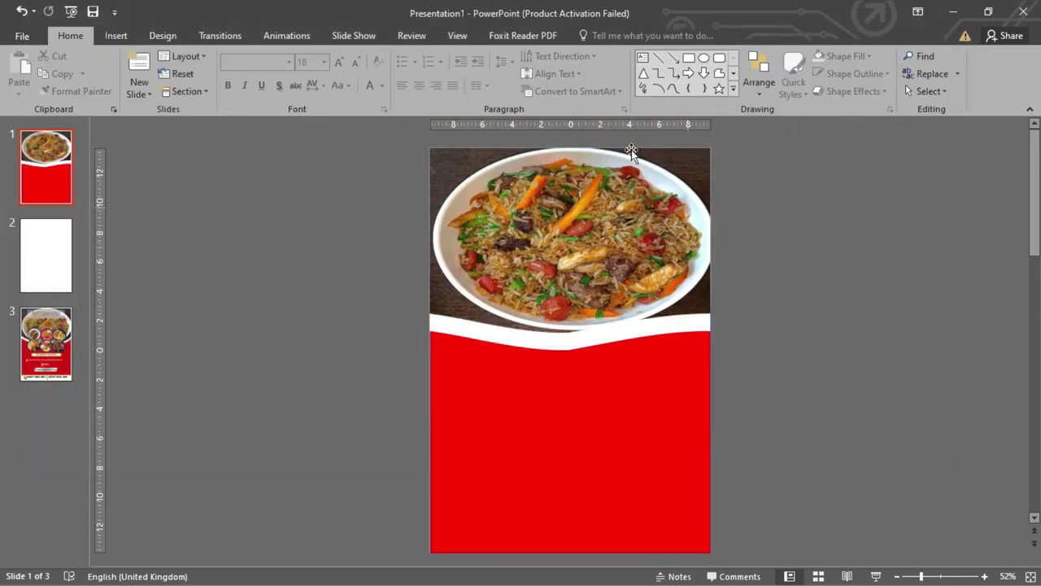
- Draw a rectangle about 15.7 by 3.7 cm across the top of the food photo, with white fill and no outline
click(688, 59)
drag(451, 155, 681, 210)
click(602, 35)
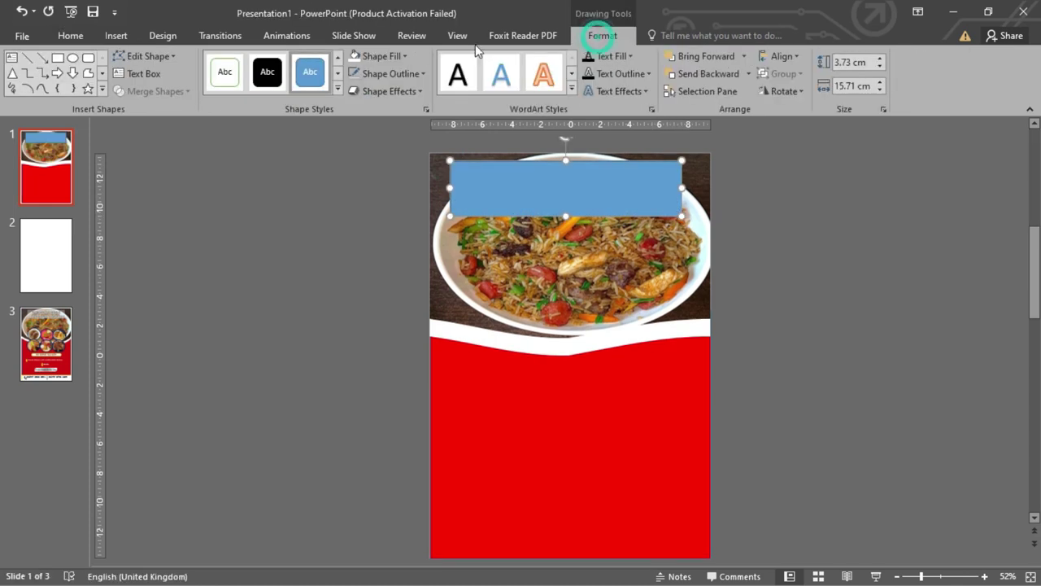
click(379, 55)
click(355, 91)
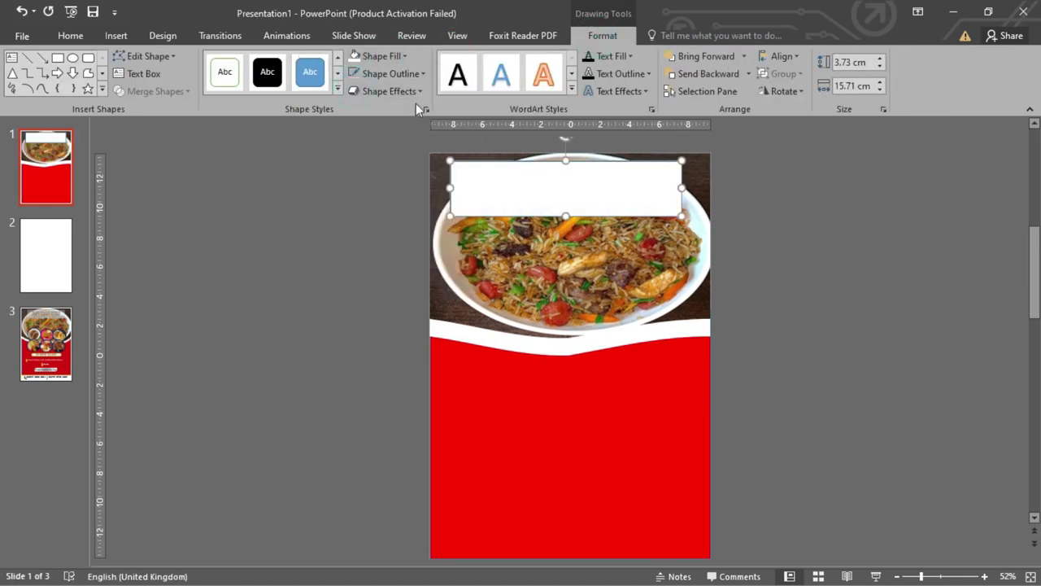
click(390, 73)
click(398, 209)
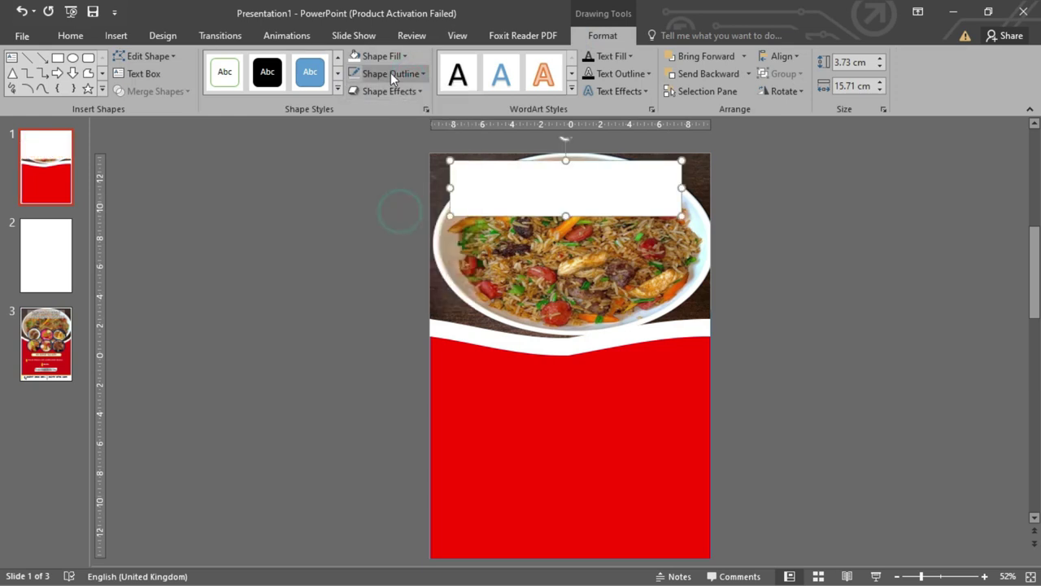
- Increase the white rectangle's fill transparency so the food photo shows through it
click(380, 55)
click(409, 280)
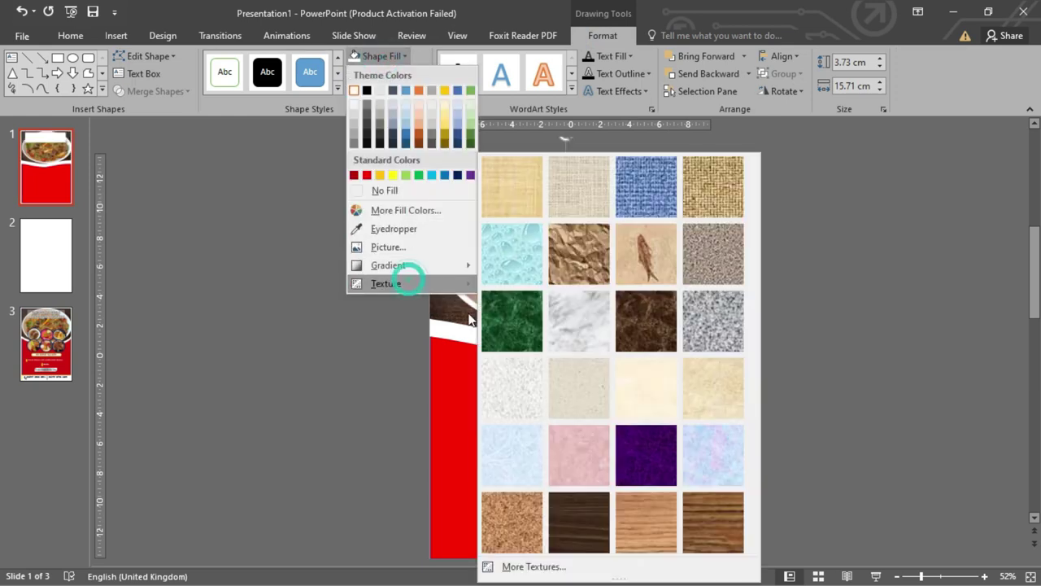
click(533, 567)
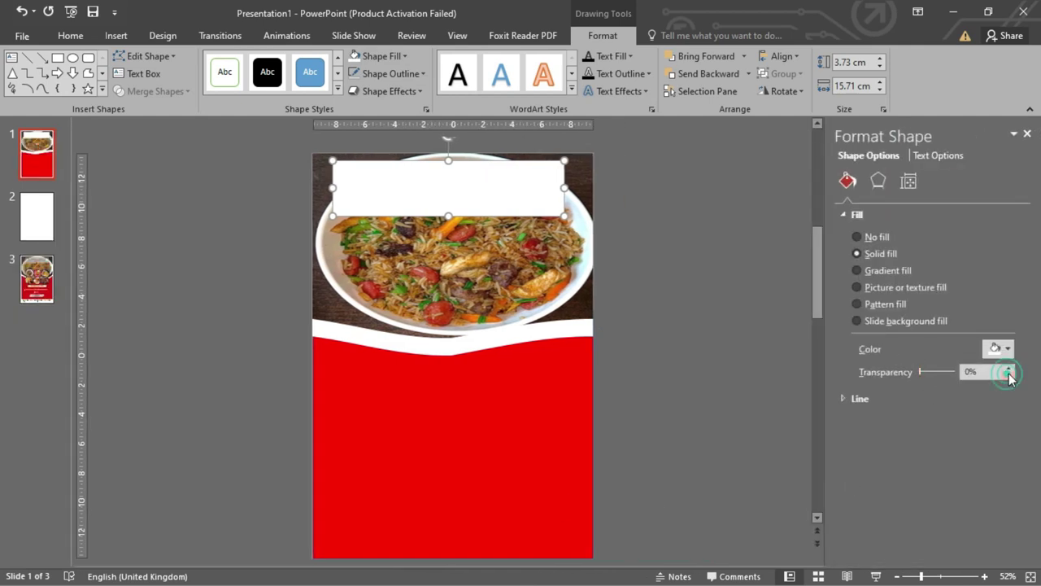
drag(1009, 372, 1006, 373)
click(686, 337)
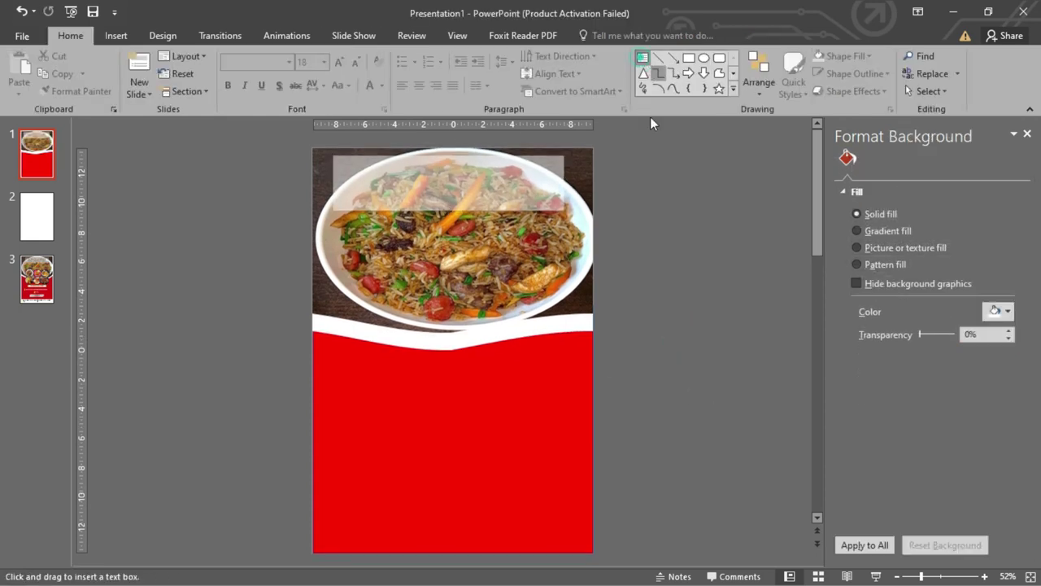
- Add a text box over the translucent rectangle and paste the two-line title "BLENZO'S CATERING SERVICES" as its text
drag(333, 157, 563, 210)
key(super+v)
scroll(463, 352, down, 2)
scroll(464, 352, down, 4)
click(424, 328)
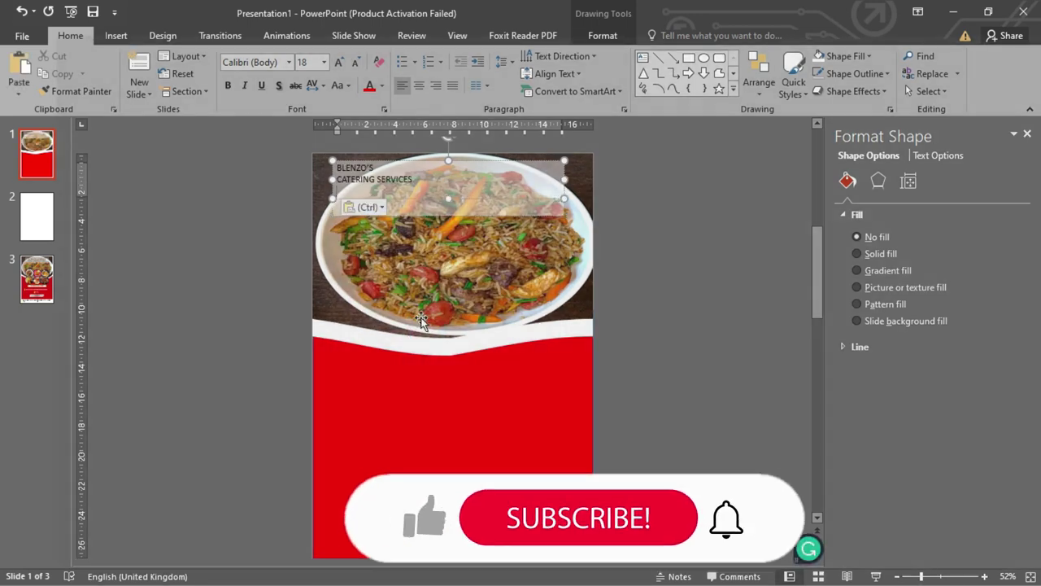
- Enlarge the title text to 44 pt and center it within its text box
key(ctrl+shift+period)
key(ctrl+shift+period)
key(ctrl+shift+period)
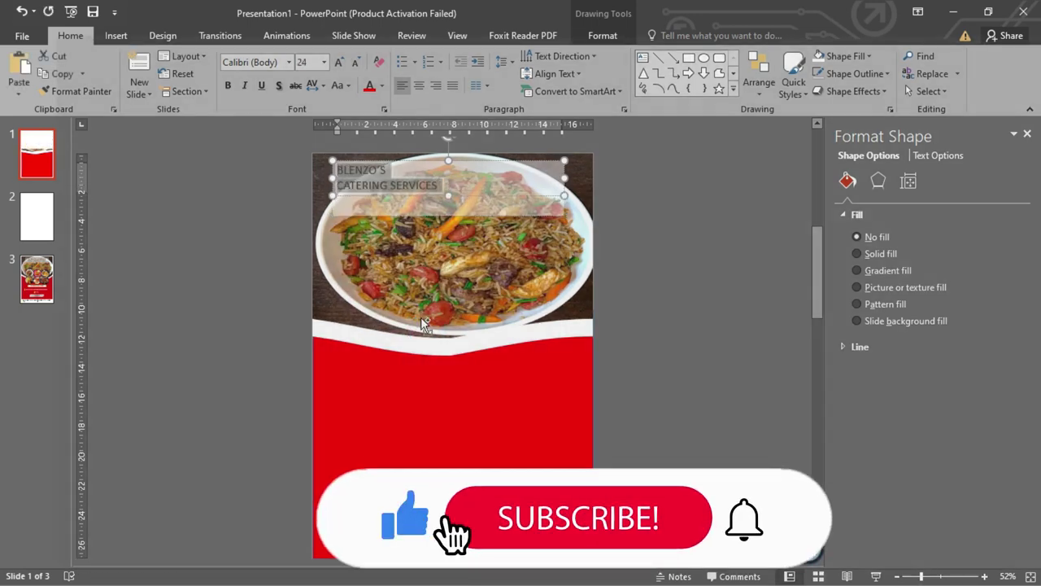
key(ctrl+shift+period)
key(ctrl+shift+period)
key(ctrl+shift+period)
key(ctrl+shift+period)
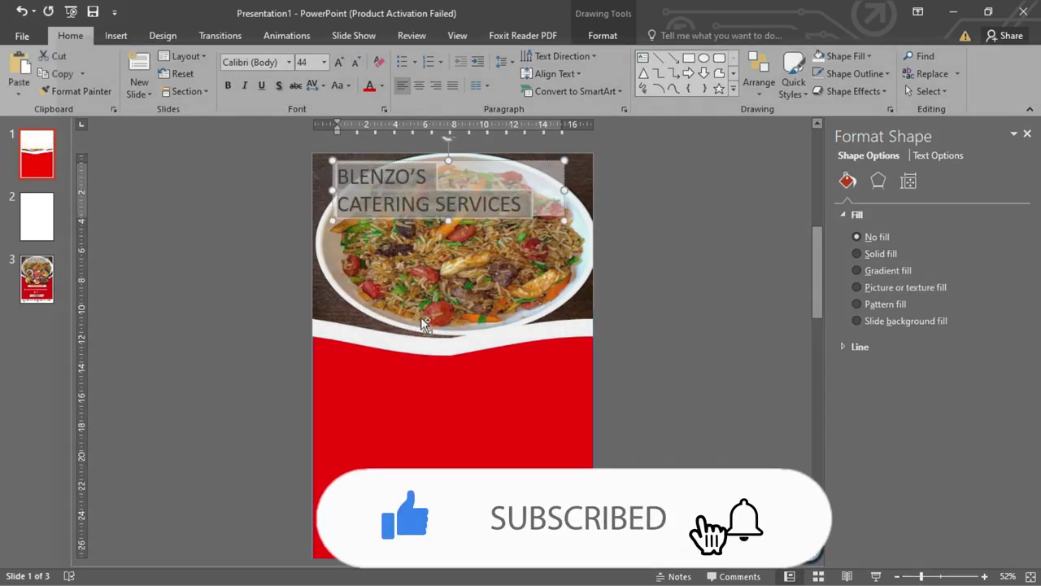
key(ctrl+e)
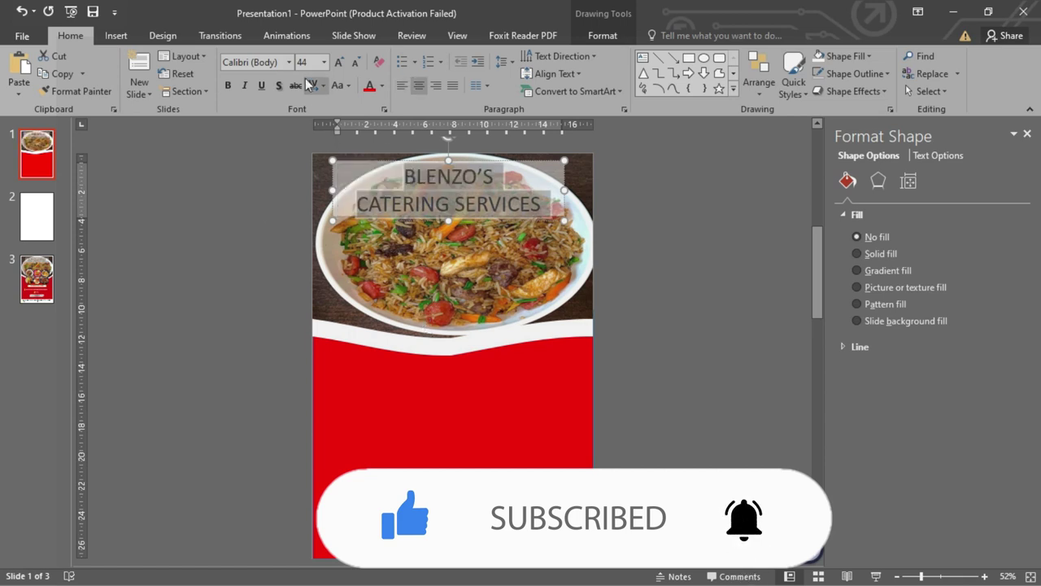
- Change the flyer title's font to Berlin Sans FB
click(288, 61)
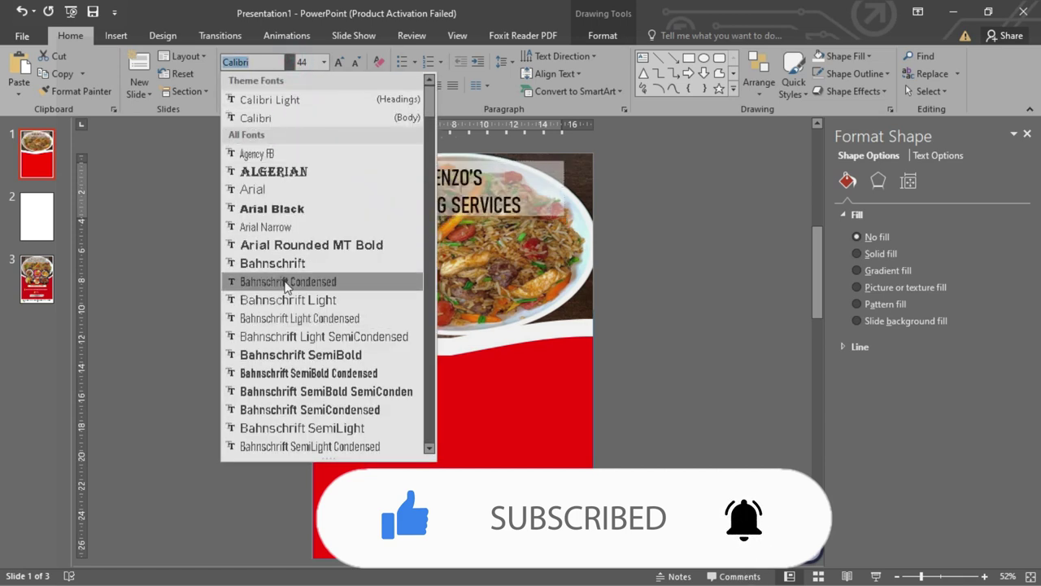
scroll(303, 398, down, 2)
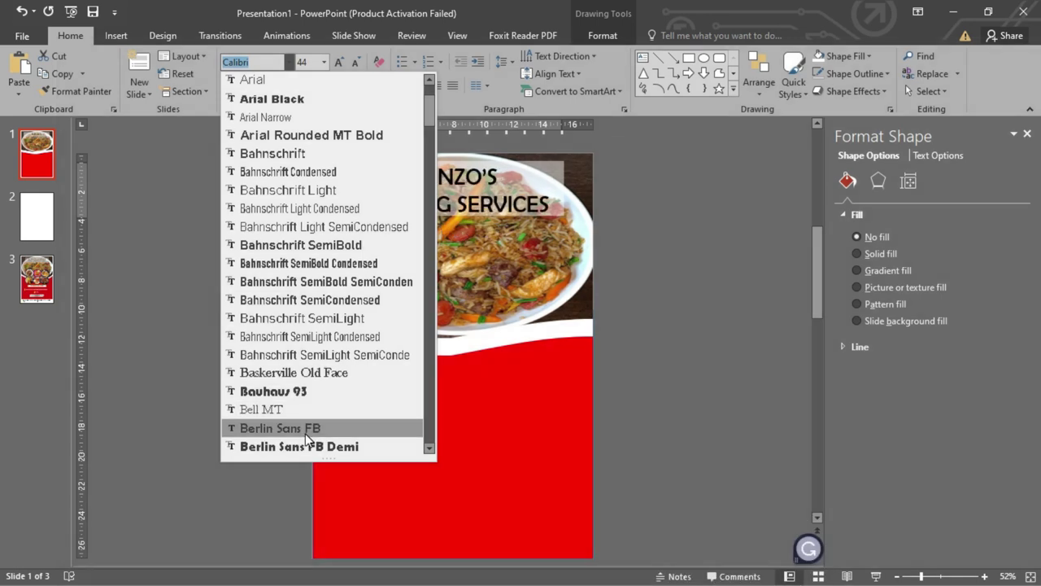
click(308, 428)
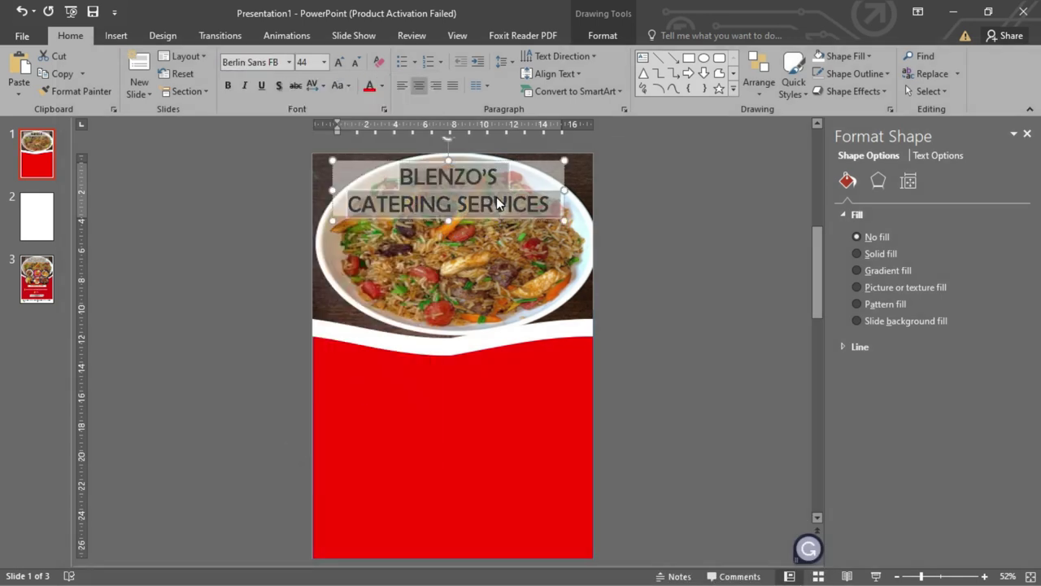
click(614, 199)
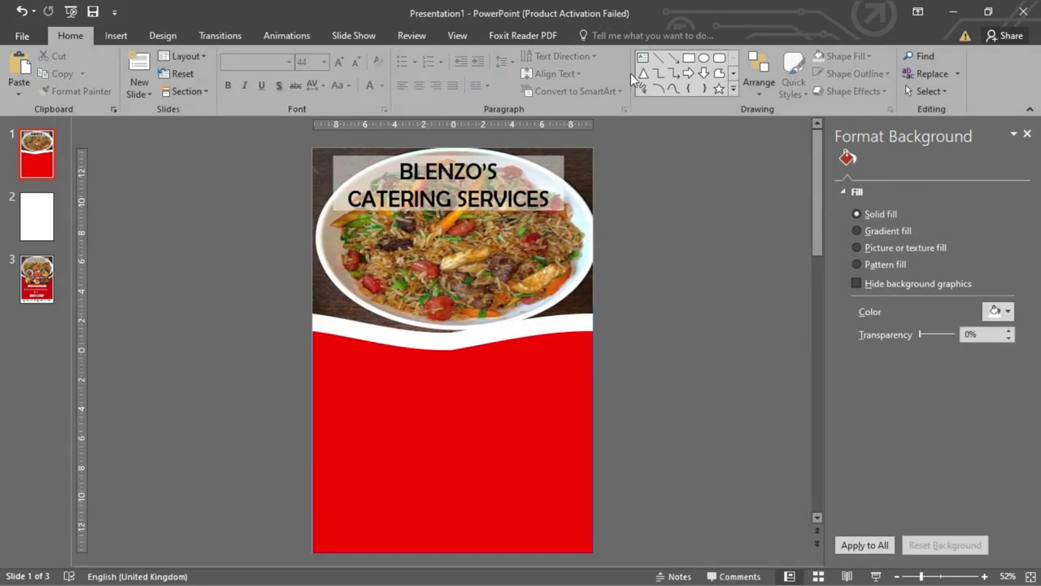
- Draw a circle about 4.5 cm wide over the left part of the white curve and give it a dark blue outline
click(705, 58)
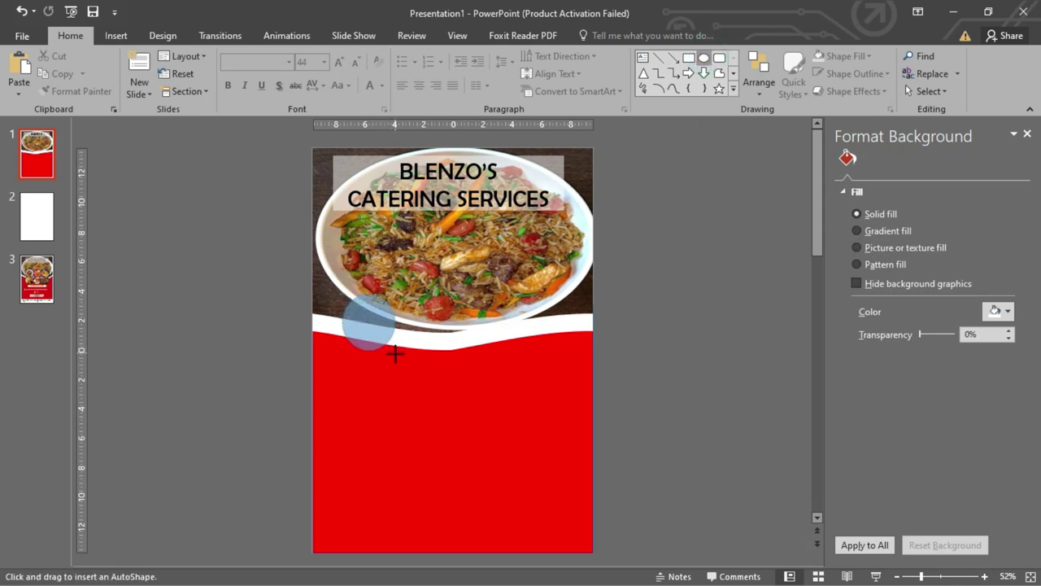
mouse_move(341, 293)
mouse_down()
mouse_move(412, 363)
mouse_move(384, 327)
mouse_up()
click(603, 36)
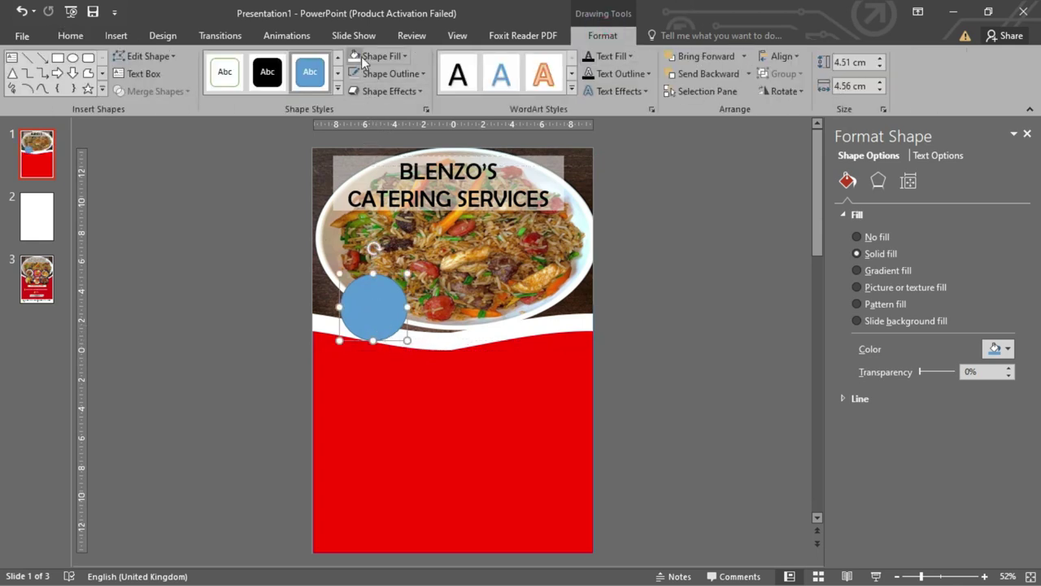
click(399, 73)
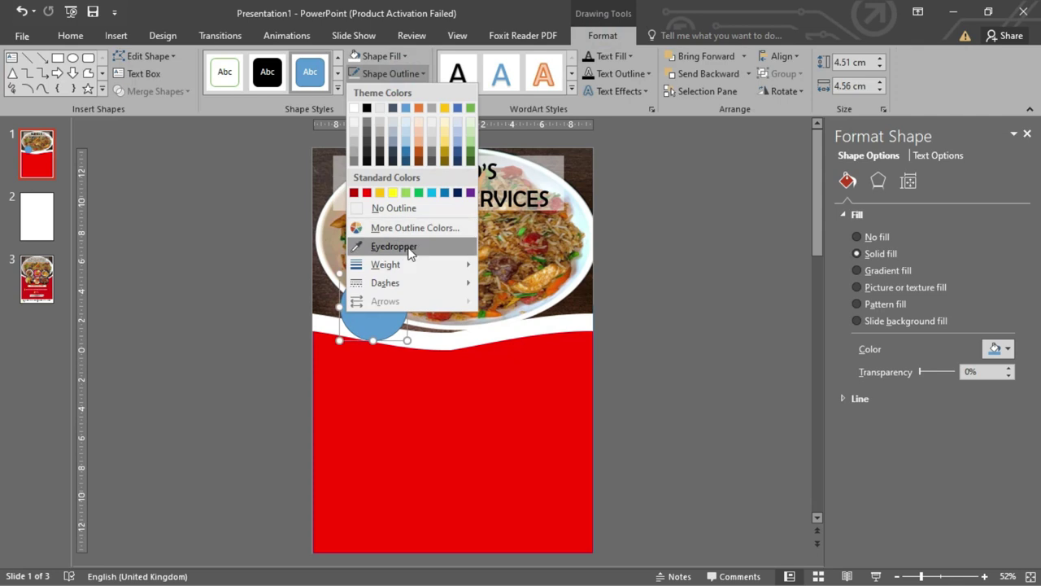
click(421, 18)
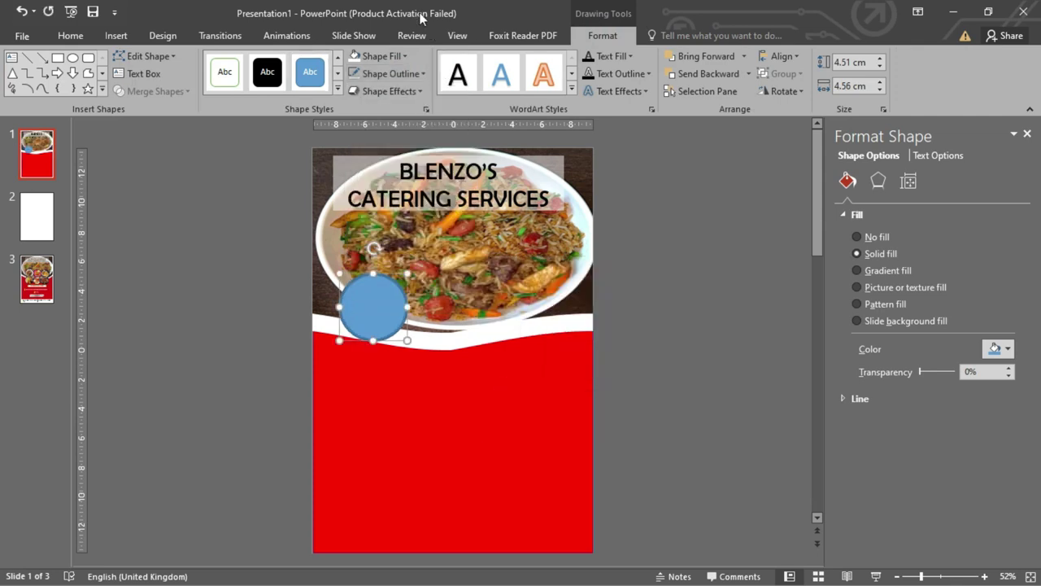
click(408, 73)
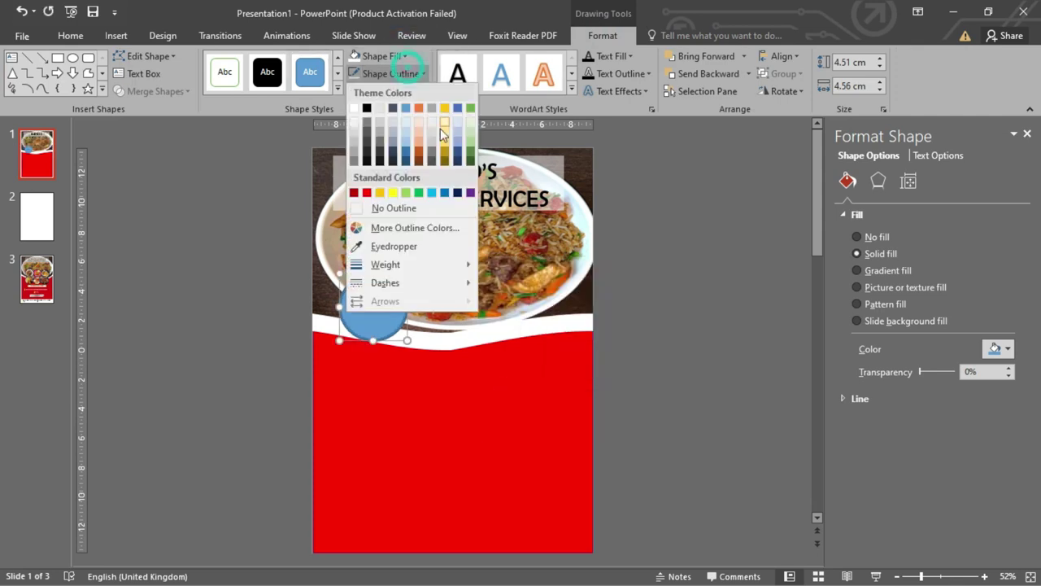
click(458, 193)
- Duplicate the circle to form two rows of three touching circles and group all six
drag(389, 328, 508, 364)
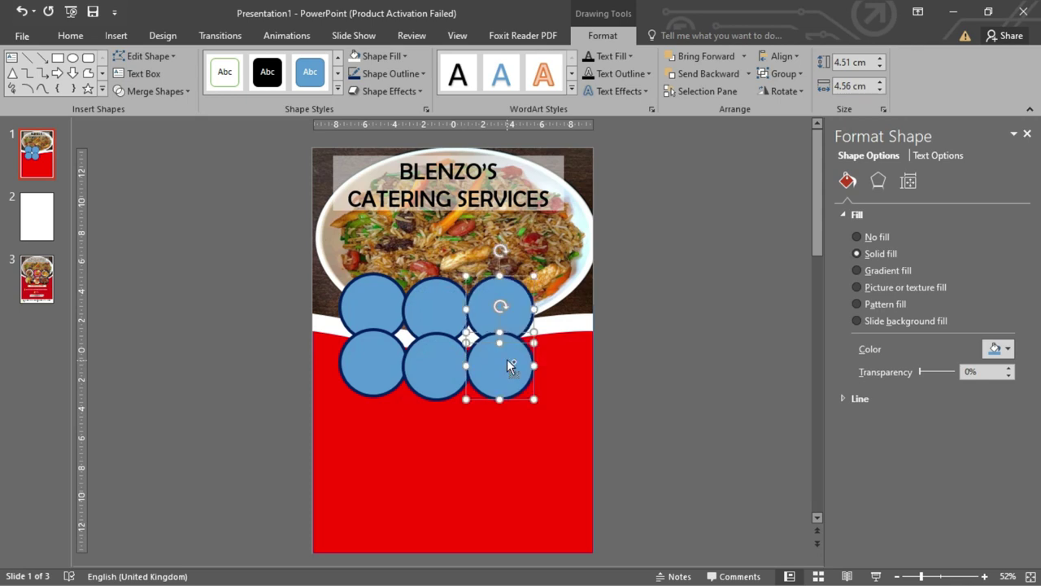
shift+click(435, 368)
shift+click(434, 314)
shift+click(376, 311)
shift+click(380, 361)
key(ctrl+g)
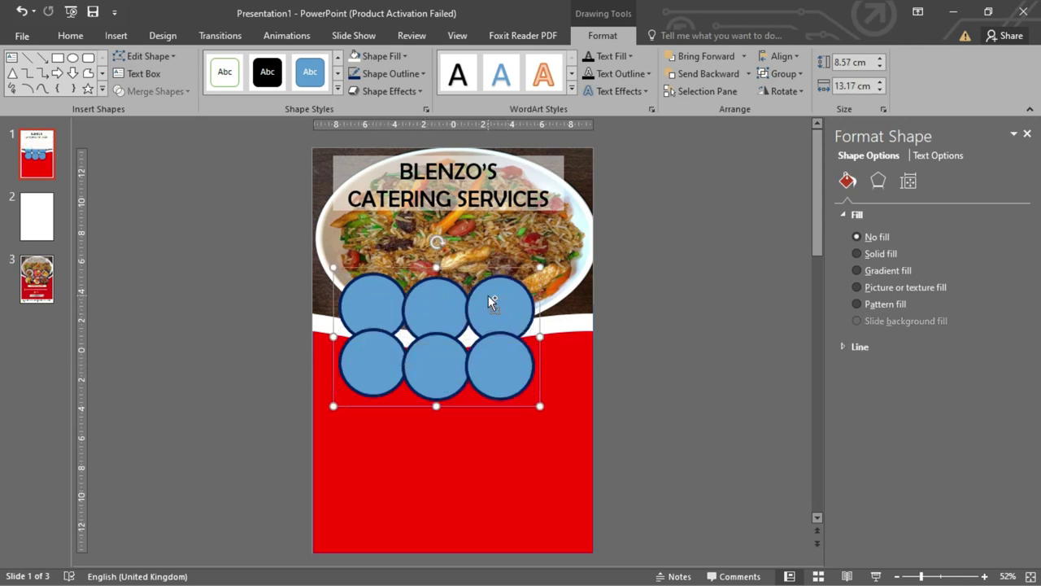
- Center the group of six circles horizontally on the slide
click(781, 56)
click(806, 94)
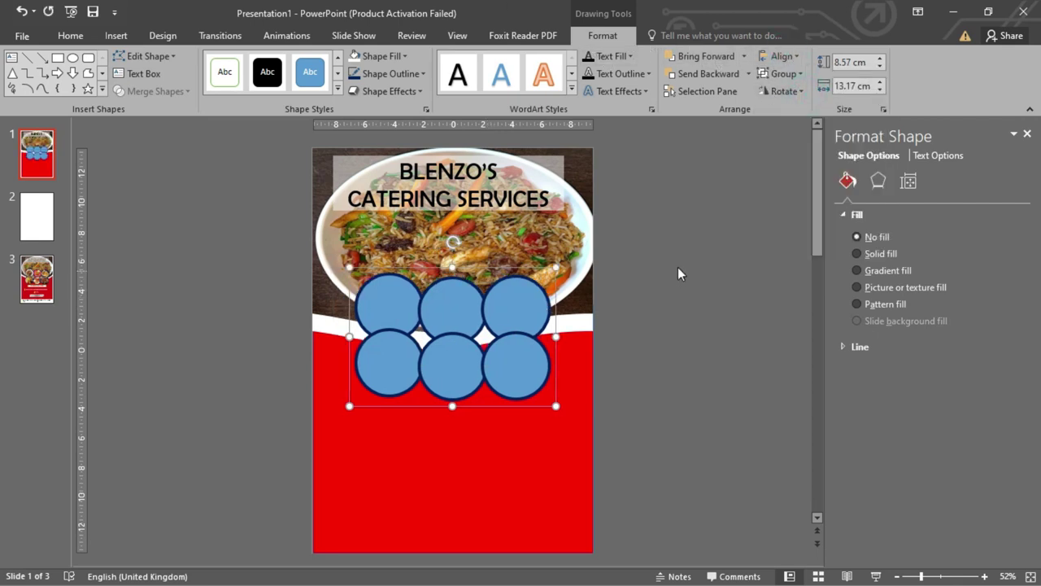
click(699, 273)
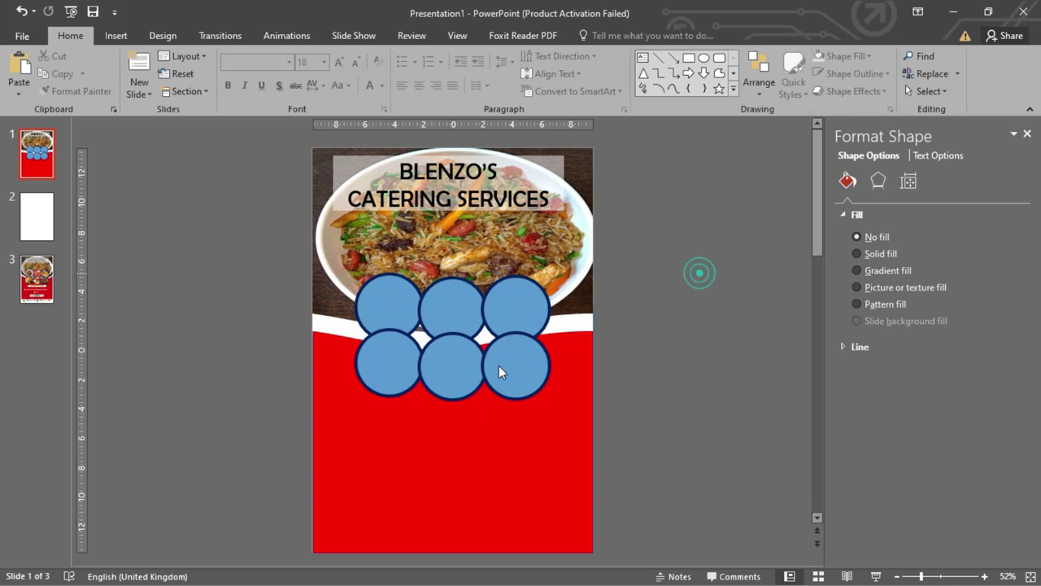
- Fill the first circle of the upper row with the picture IMG-20220726-WA0006
click(383, 297)
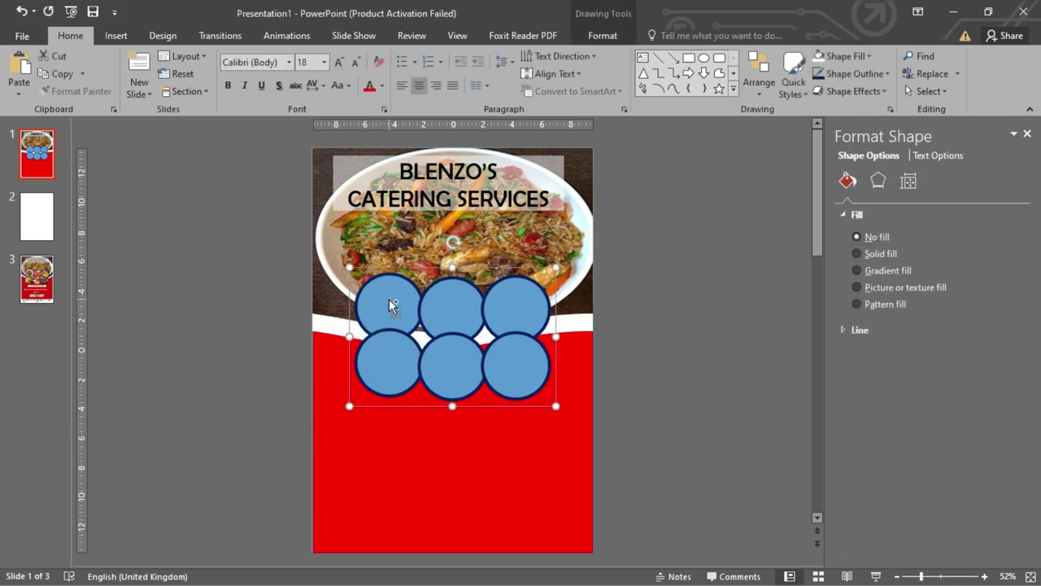
right_click(390, 295)
click(370, 293)
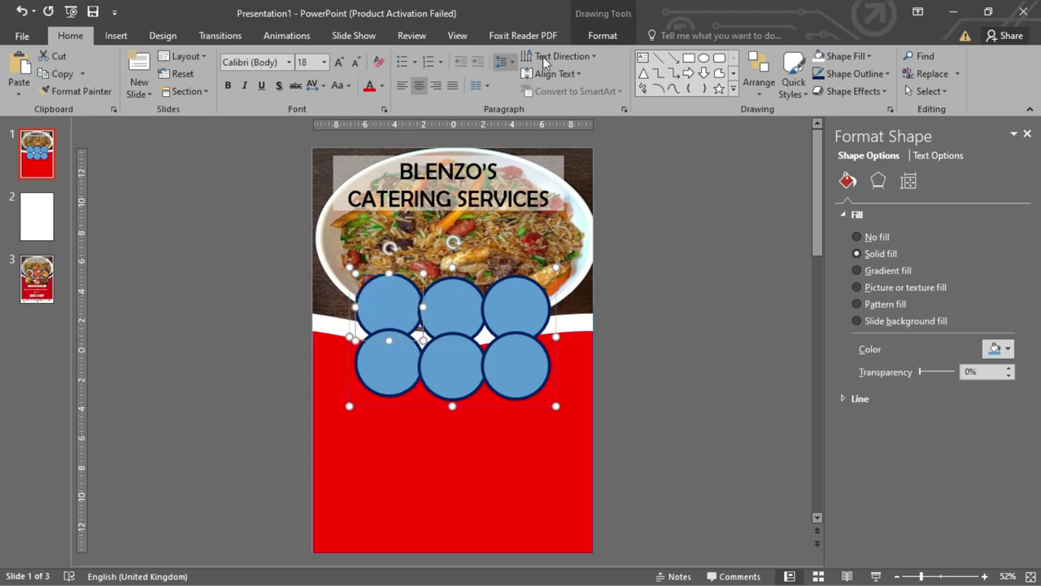
click(599, 37)
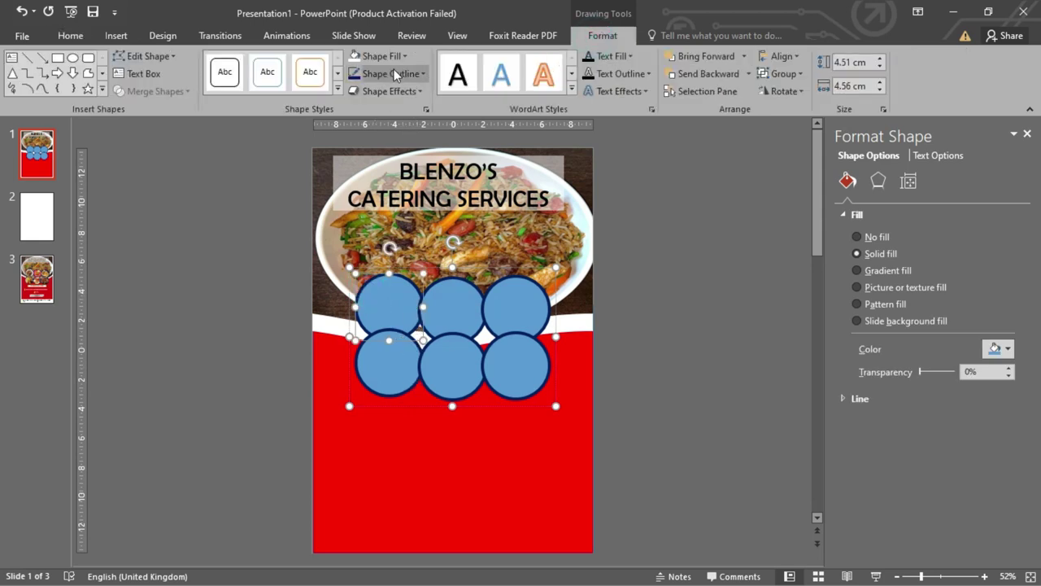
click(395, 57)
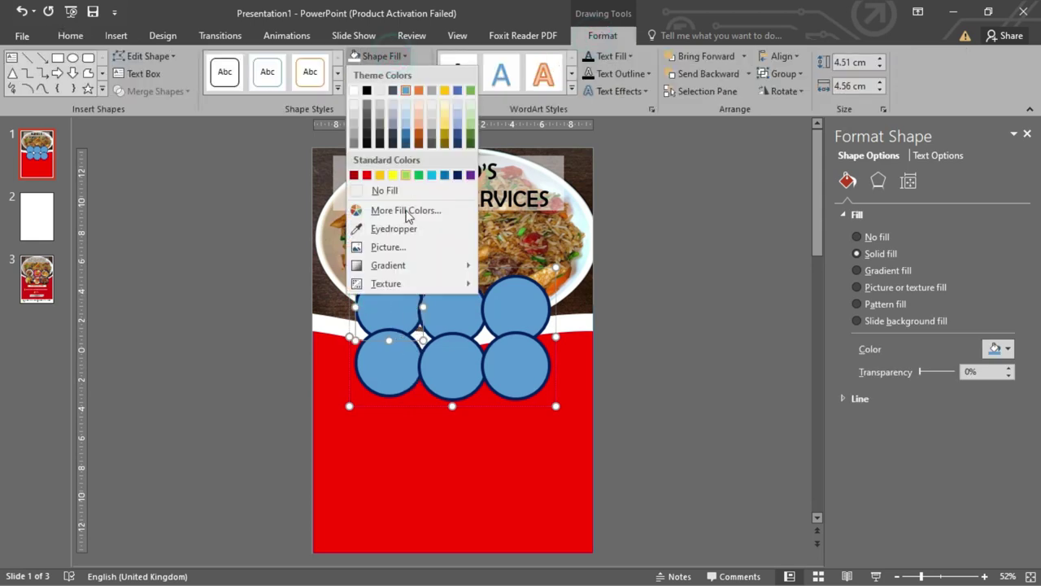
click(390, 249)
click(513, 334)
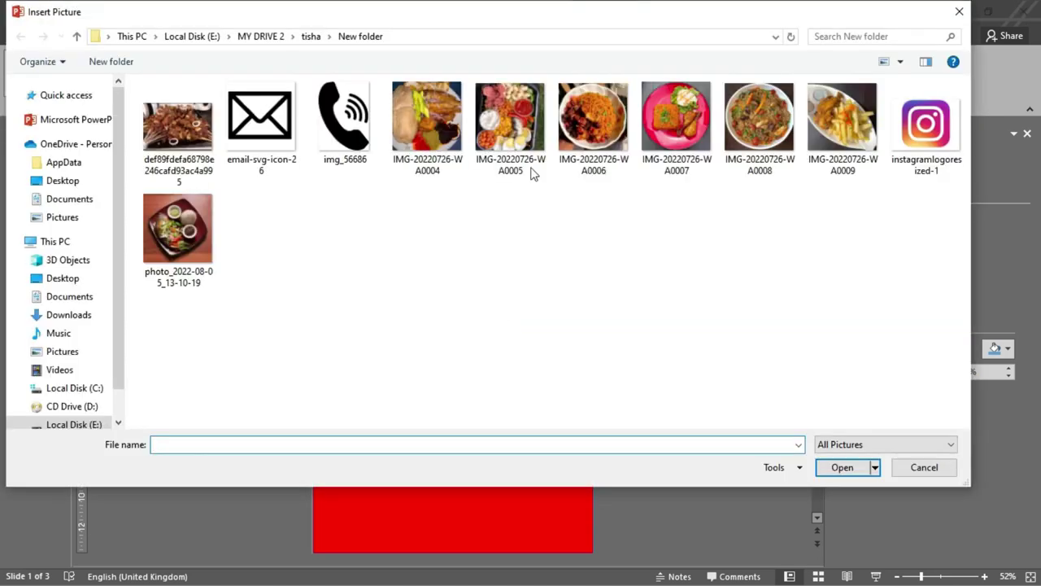
double_click(610, 131)
- Fill the middle circle of the upper row with the picture IMG-20220726-WA0005
click(453, 302)
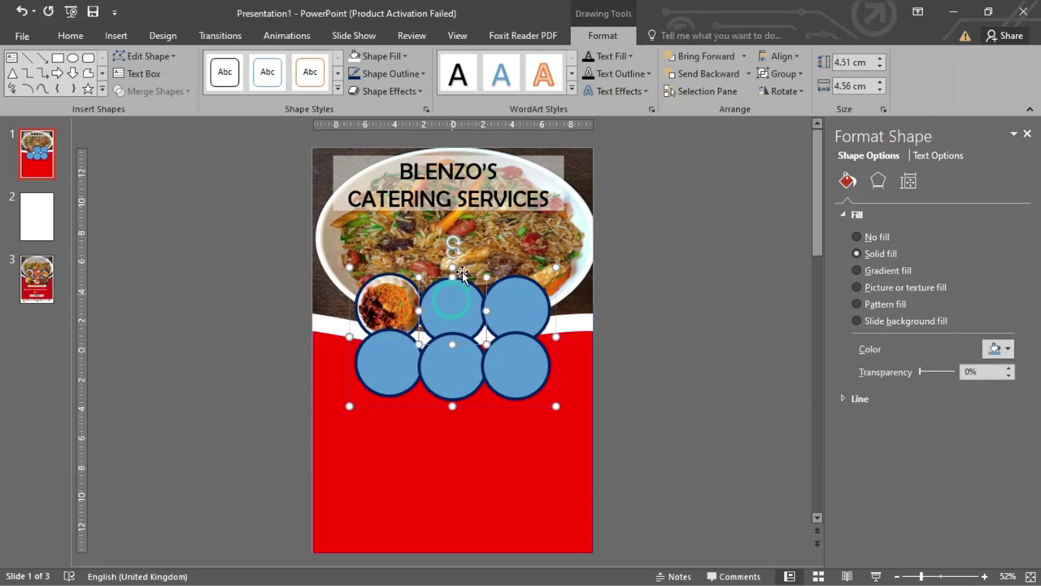
click(379, 56)
click(383, 246)
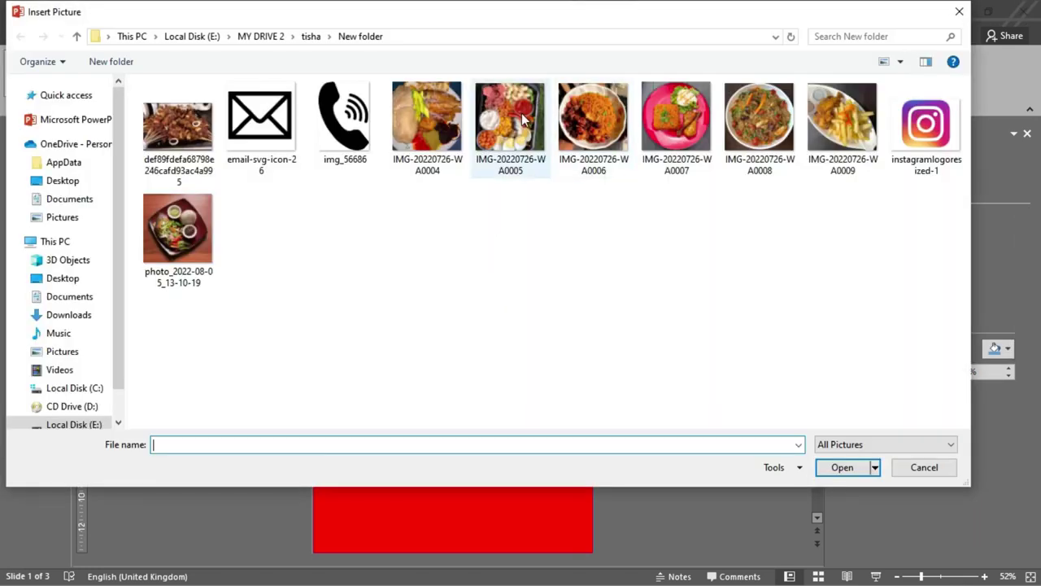
double_click(518, 122)
- Fill the upper row's last circle with IMG-20220726-WA0007 and the lower row's first circle with IMG-20220726-WA0009
click(530, 313)
click(379, 56)
click(383, 230)
click(380, 56)
click(399, 251)
double_click(771, 126)
- Fill the middle circle of the lower row with the grilled-skewer picture def89fdefa68798e246cafd93ac4a995
click(453, 372)
click(379, 56)
click(383, 247)
double_click(177, 126)
- Fill the last circle of the lower row with the picture photo_2022-08-05_13-10-19
click(379, 55)
click(511, 331)
double_click(184, 231)
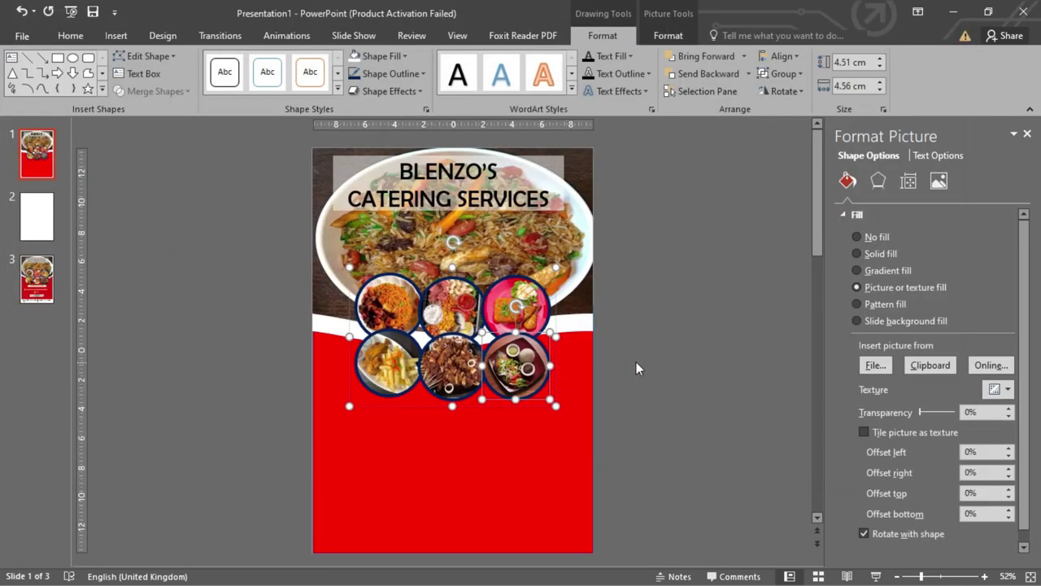
click(636, 362)
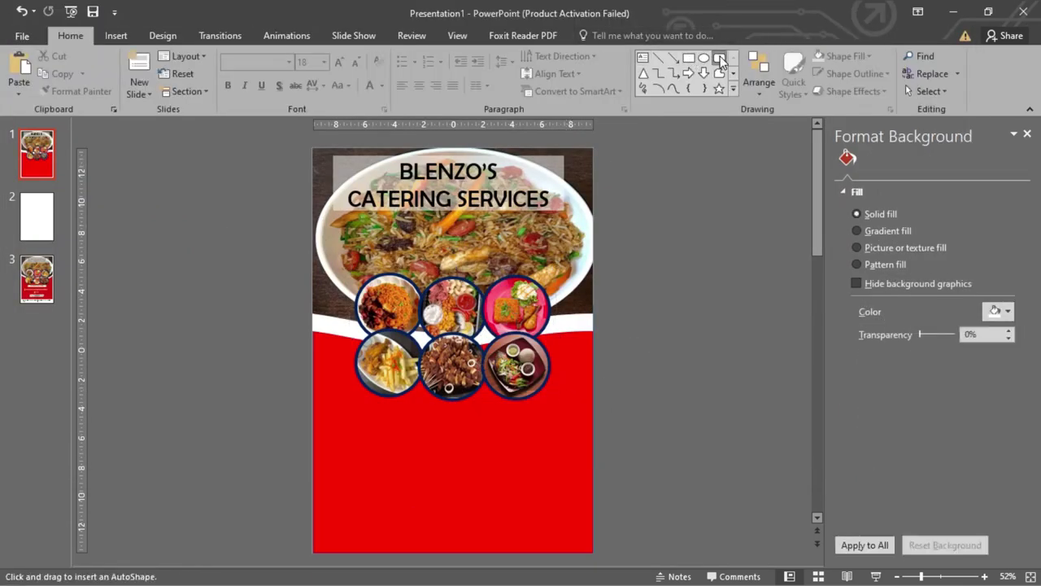
- Draw a bar about 14.4 by 1.7 cm with fully rounded ends below the photo circles and fill it white
mouse_move(345, 410)
mouse_down()
mouse_move(477, 445)
mouse_move(555, 434)
mouse_up()
drag(350, 414, 387, 434)
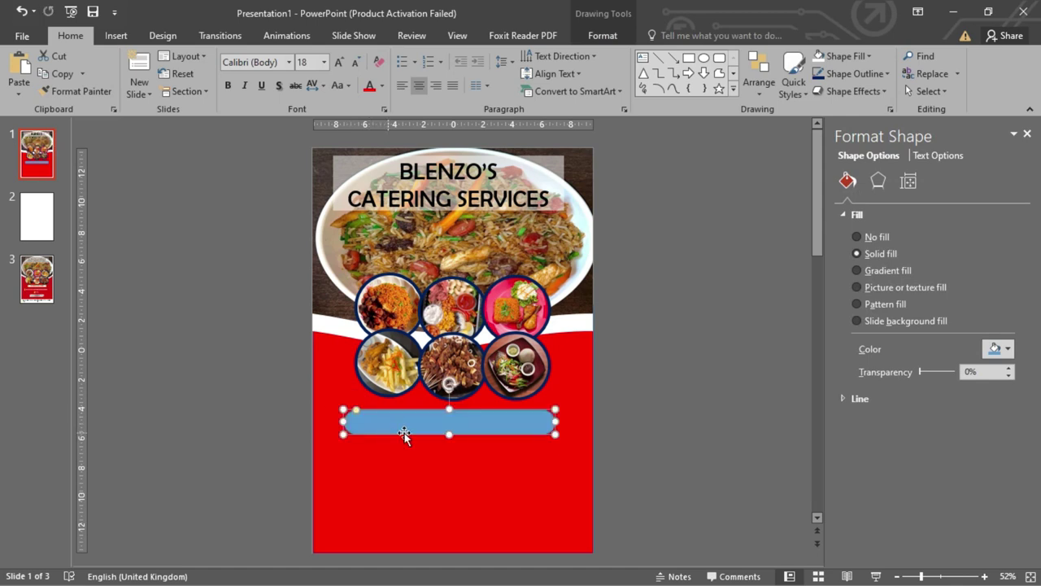
click(592, 34)
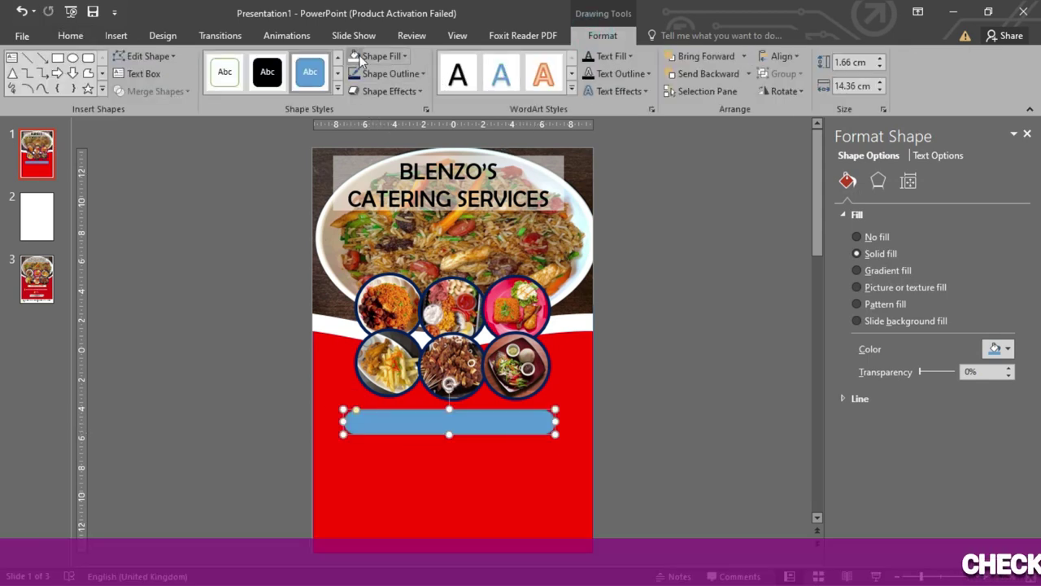
click(354, 56)
- Give the white rounded bar a black outline with a weight of 3 pt
click(418, 75)
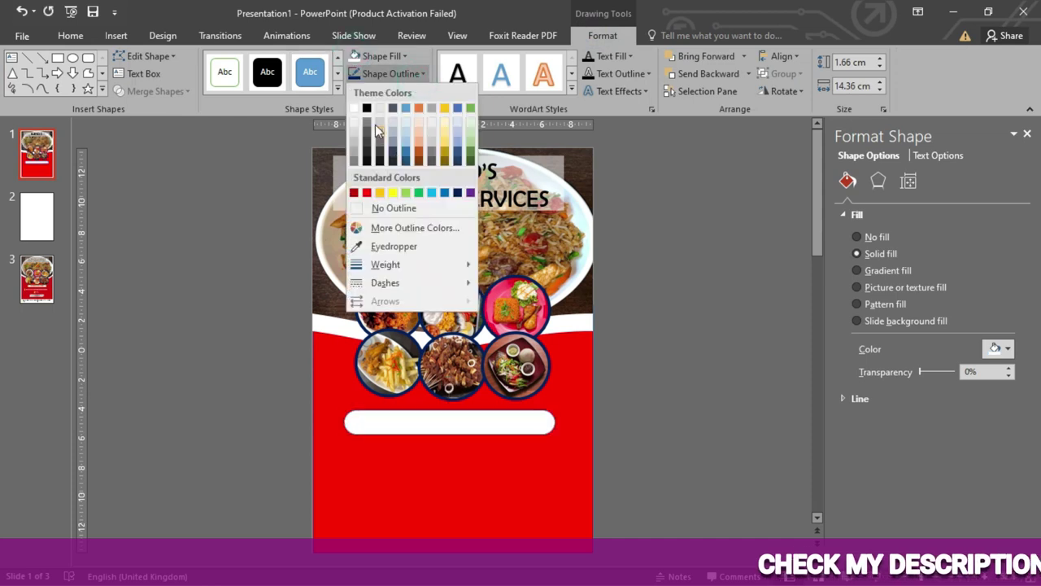
click(367, 112)
click(404, 72)
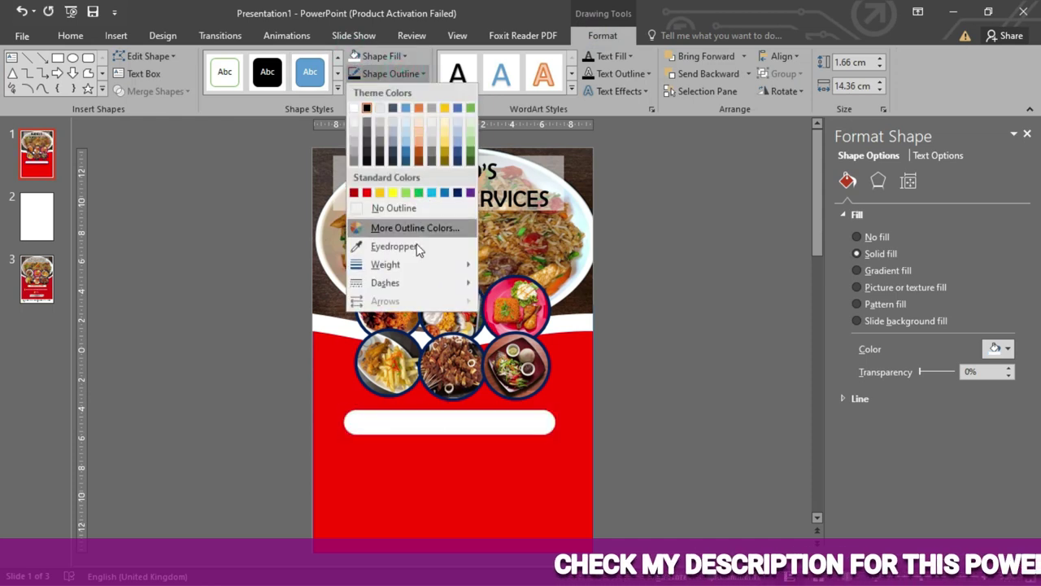
mouse_move(417, 262)
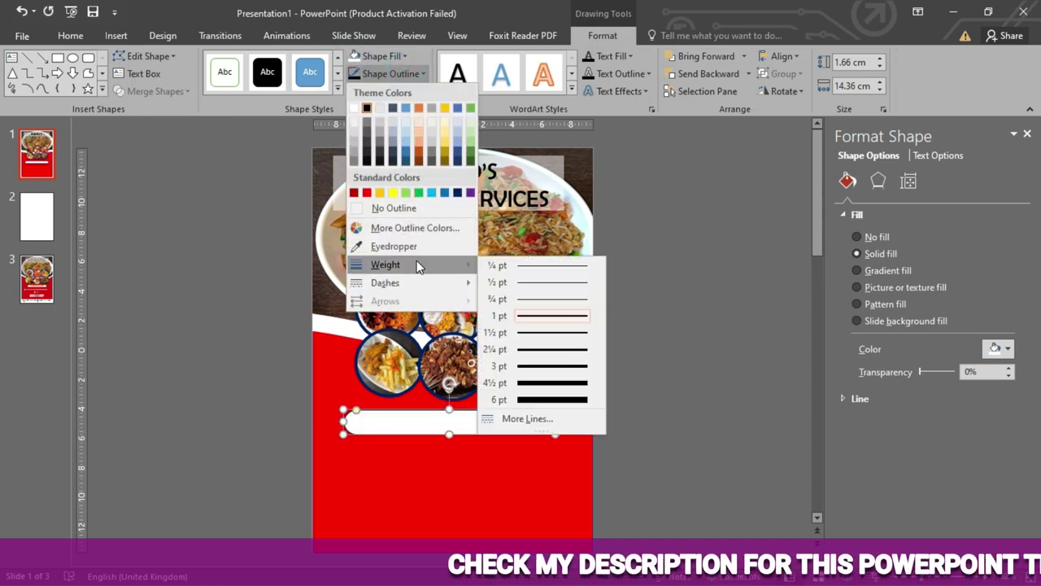
click(531, 367)
click(495, 467)
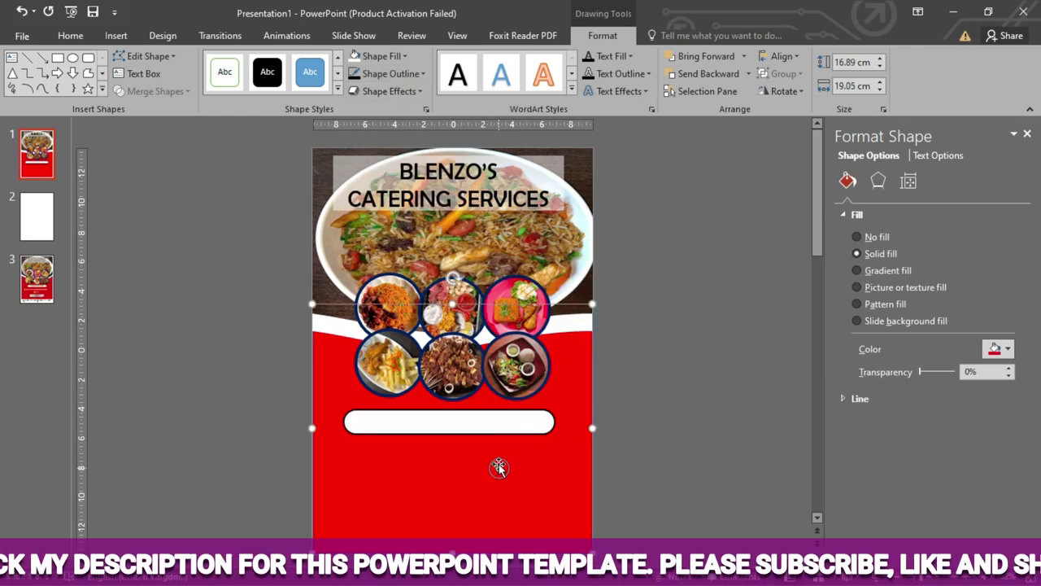
click(678, 298)
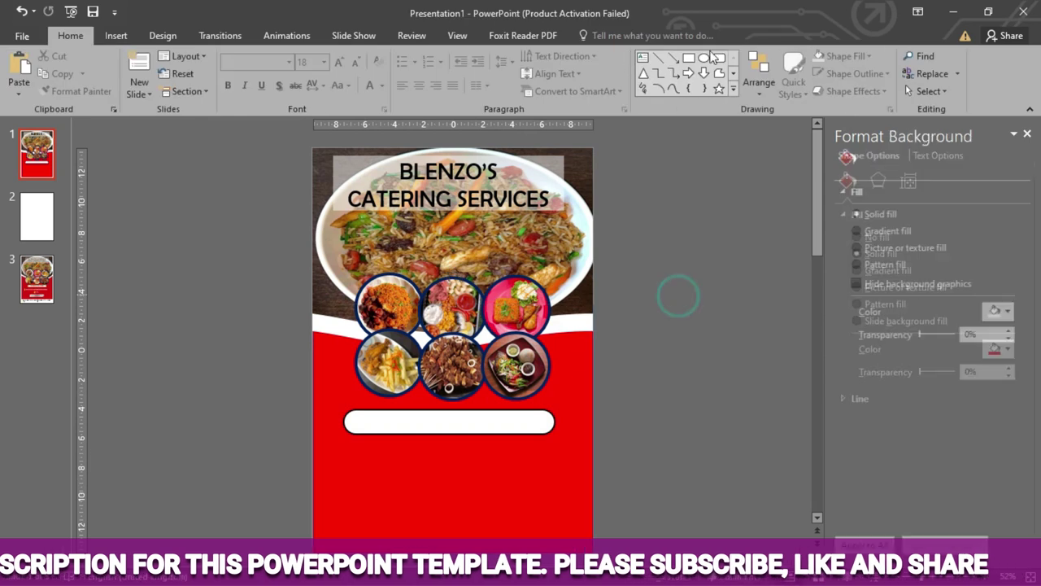
- Draw a text box across the inside of the white rounded bar
click(643, 58)
drag(356, 416, 535, 431)
text(WE SERVE YOU WITH)
key(ctrl+shift+period)
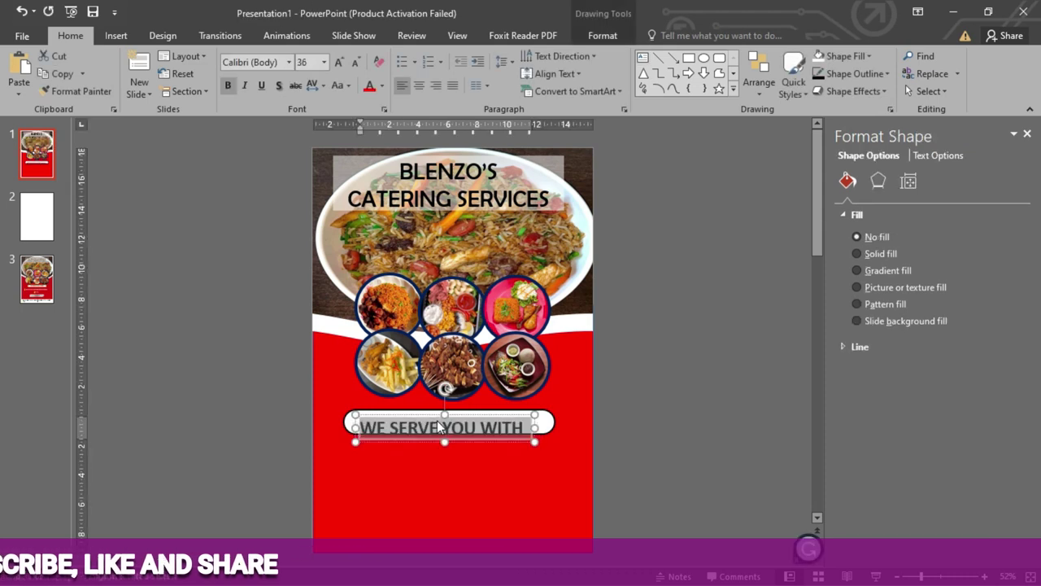
key(Delete)
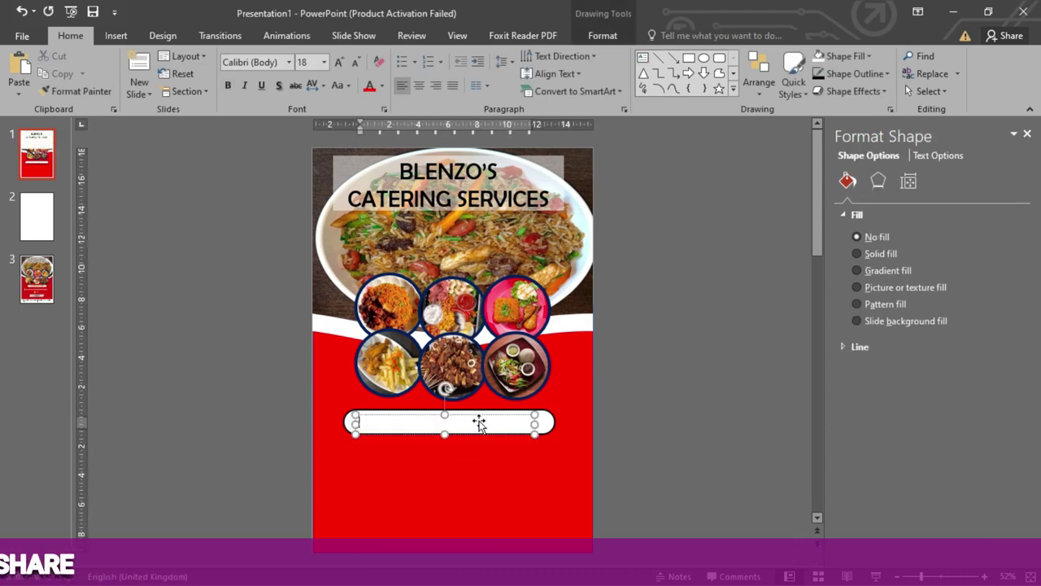
- Paste the copied heading "WE SERVE YOU WITH" into the text box and enlarge it to span most of the bar
key(super+v)
scroll(412, 328, down, 5)
click(436, 359)
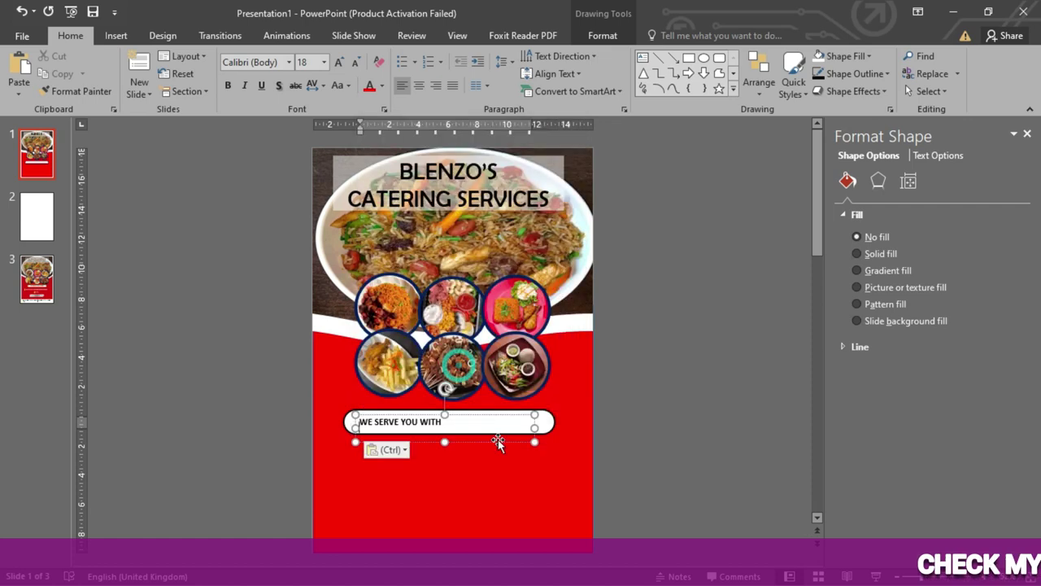
click(473, 488)
- Center the white rounded bar and its "WE SERVE YOU WITH" text box horizontally on the slide
click(488, 423)
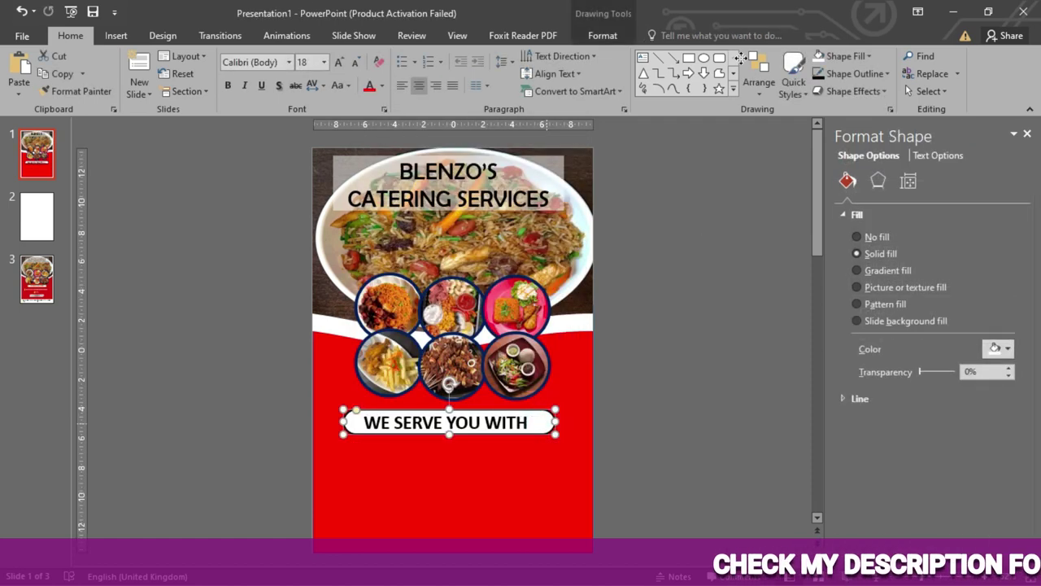
click(619, 35)
click(796, 59)
click(791, 95)
click(506, 420)
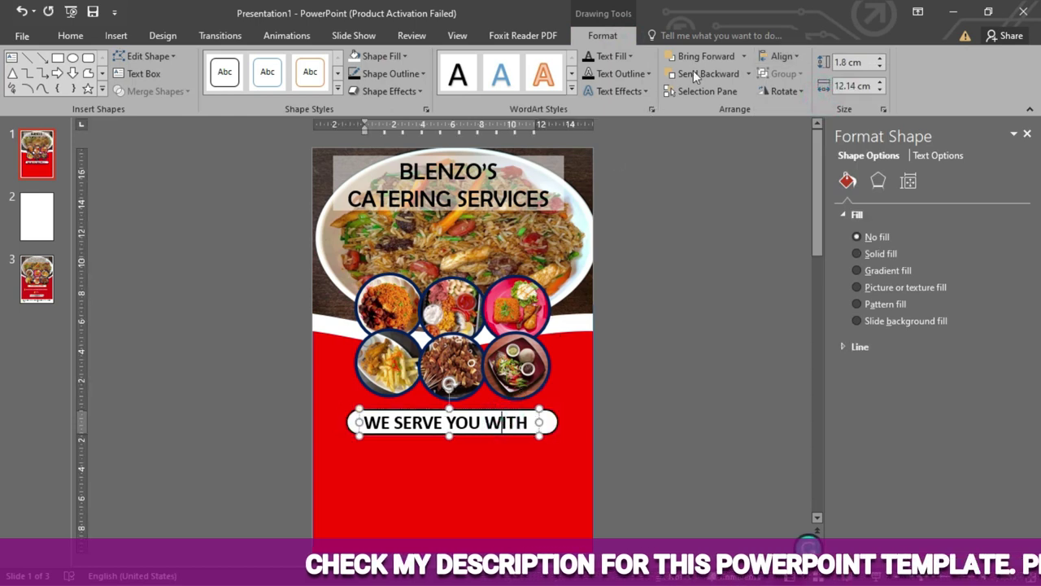
click(783, 56)
click(804, 93)
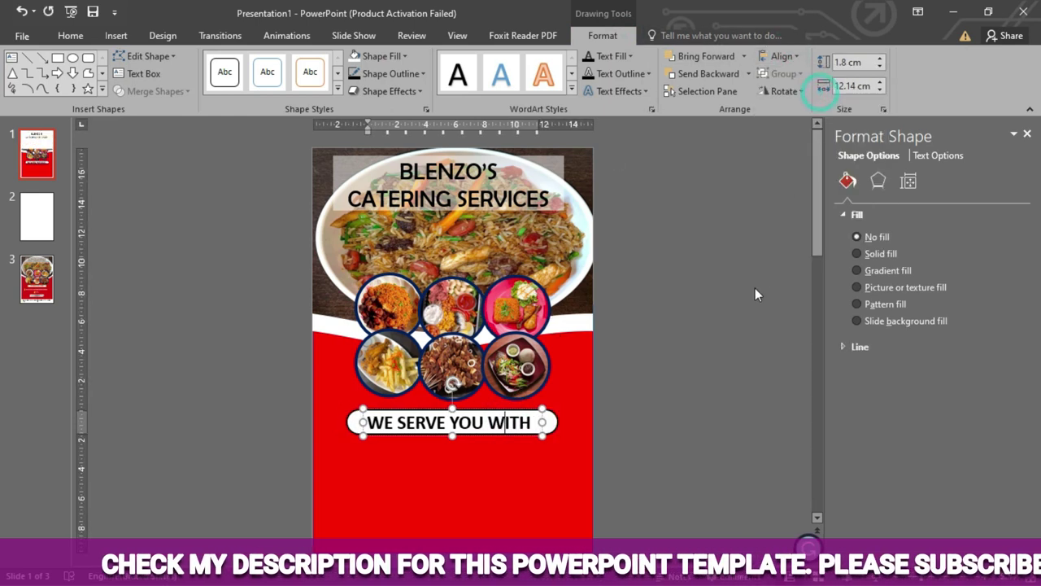
- Draw a wide text box below the white bar and paste "LOCAL DISHES" and "CONTINENTAL DISHES" on separate lines
click(755, 288)
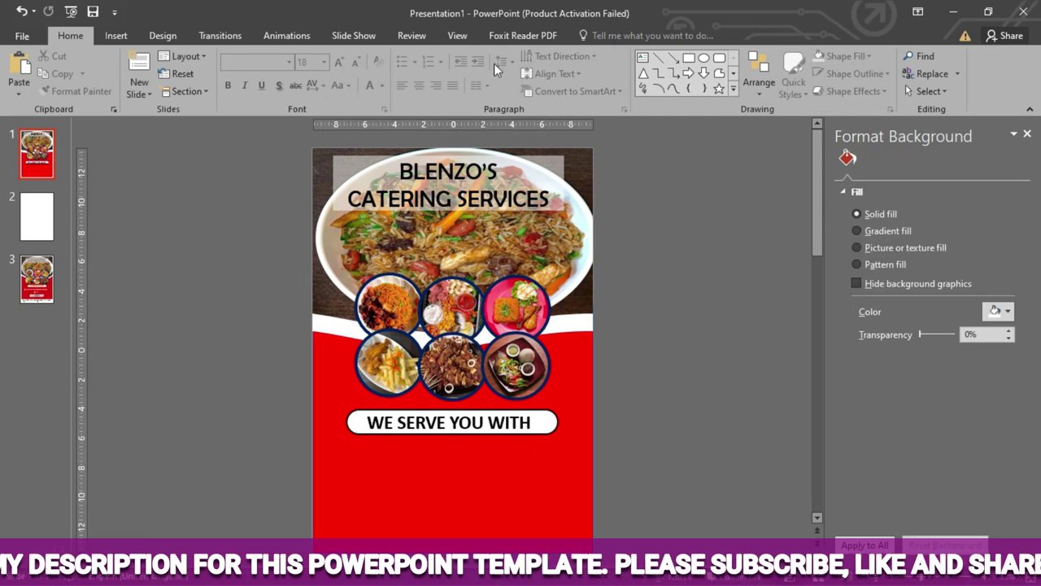
click(643, 57)
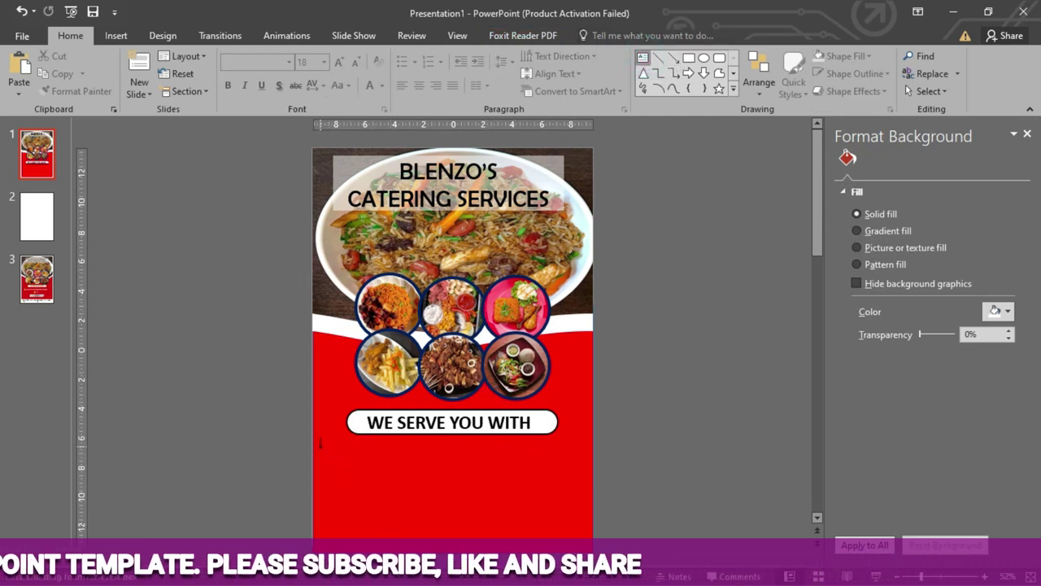
drag(320, 446, 583, 518)
key(super+v)
click(390, 335)
key(super+v)
scroll(393, 332, down, 3)
click(382, 394)
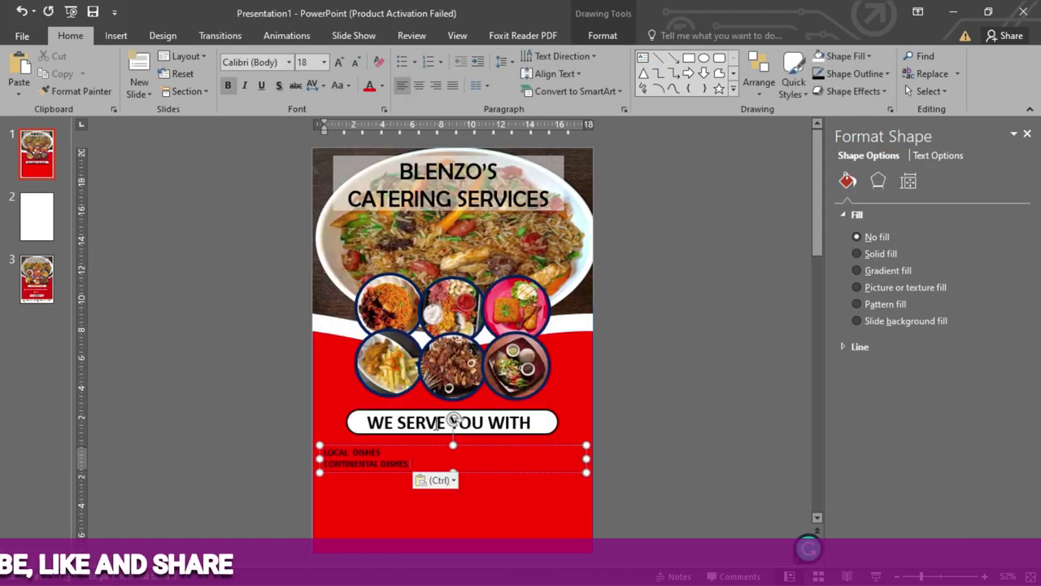
- Add "GRILLS" and "DRINKS" as a second column on the two lines of the dishes list
key(super+v)
click(558, 429)
key(super+v)
click(508, 390)
- Enlarge the whole service list text to 24 pt and color it white
key(ctrl+a)
key(ctrl+shift+period)
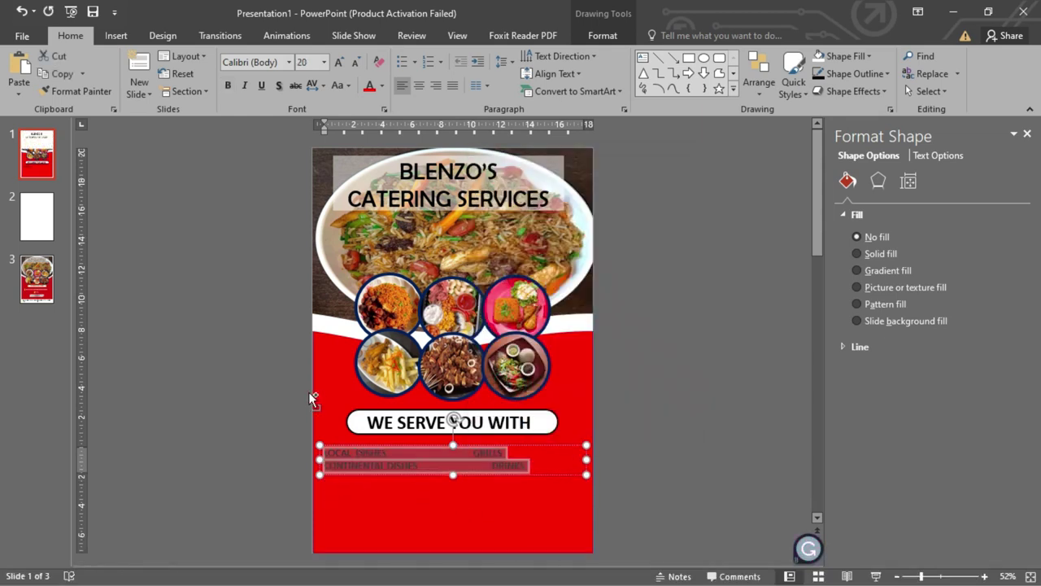
key(ctrl+shift+period)
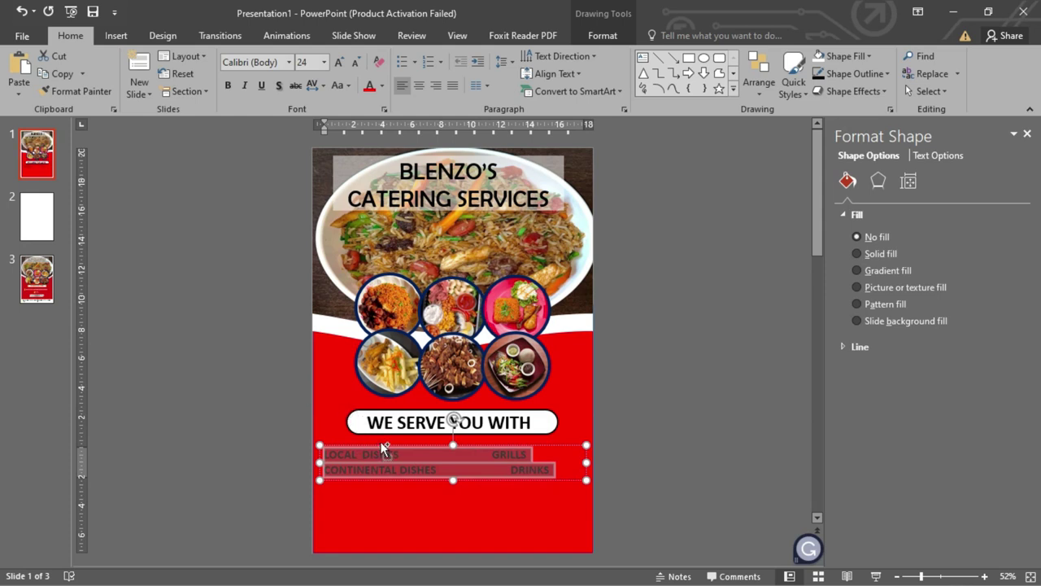
click(612, 38)
click(628, 57)
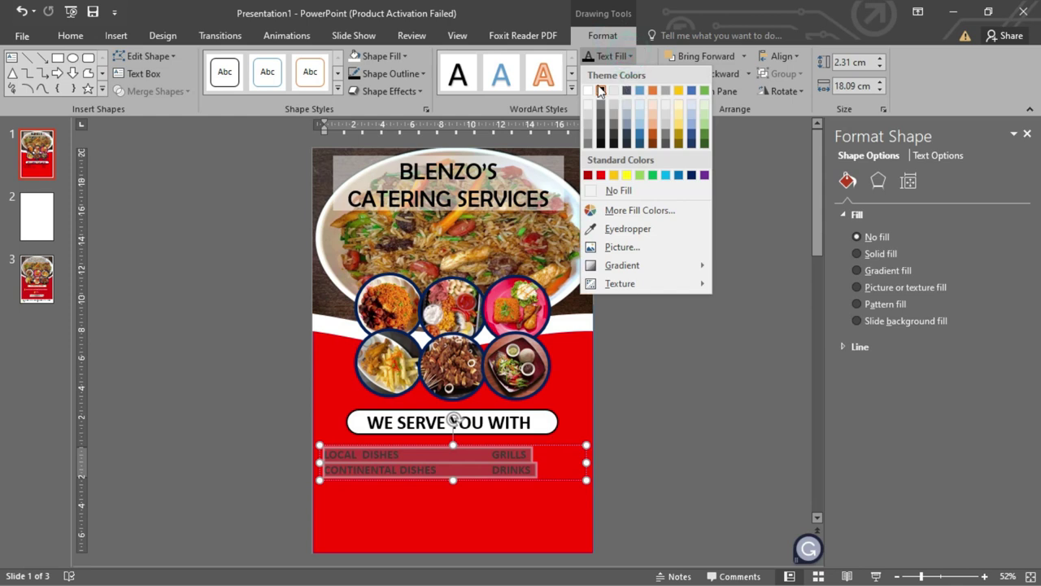
click(589, 90)
- Widen the character spacing of the service list and set its line spacing to 1.5
scroll(300, 93, up, 9)
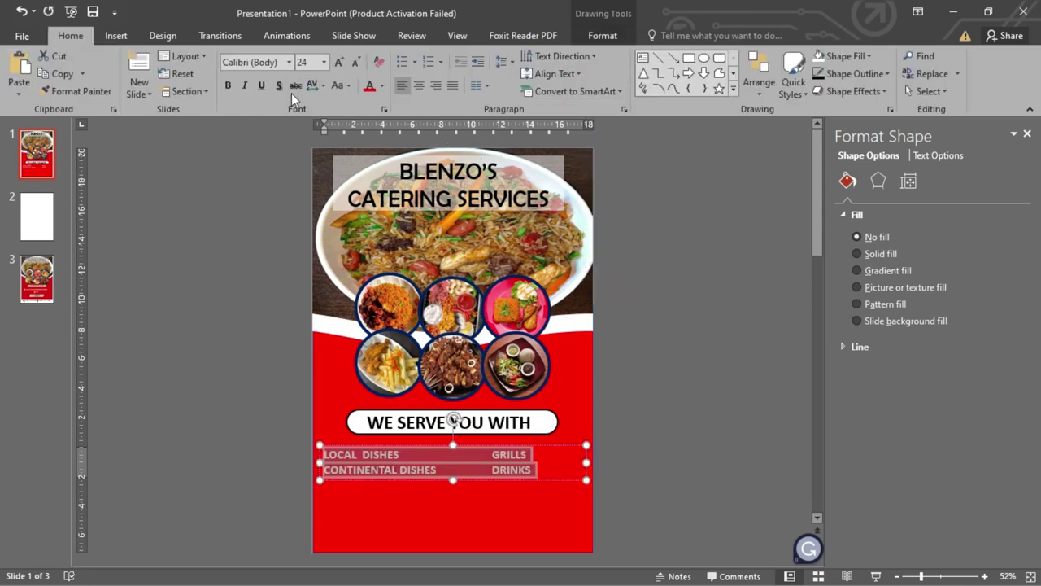
click(312, 85)
click(340, 160)
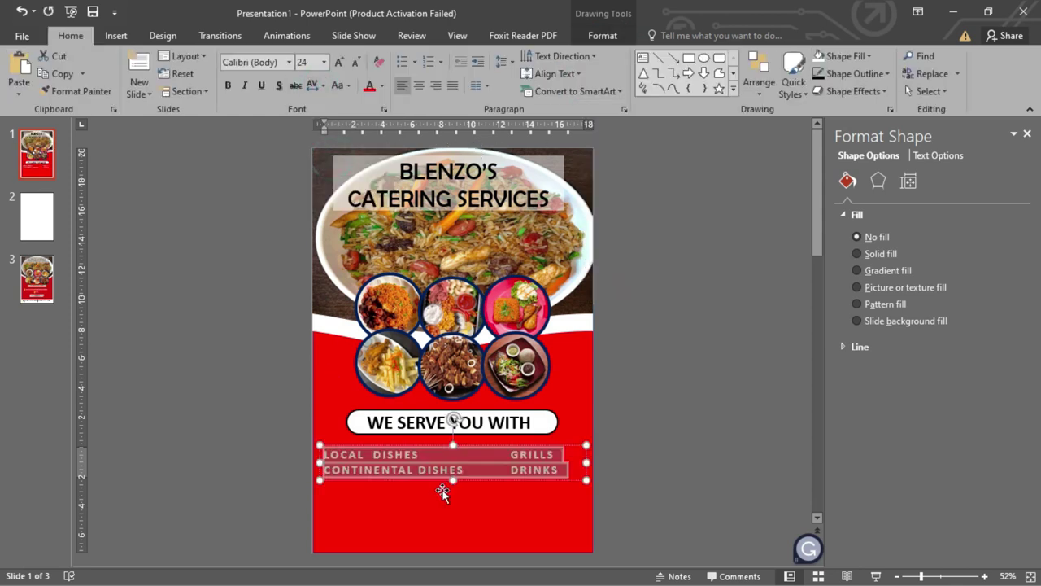
click(504, 65)
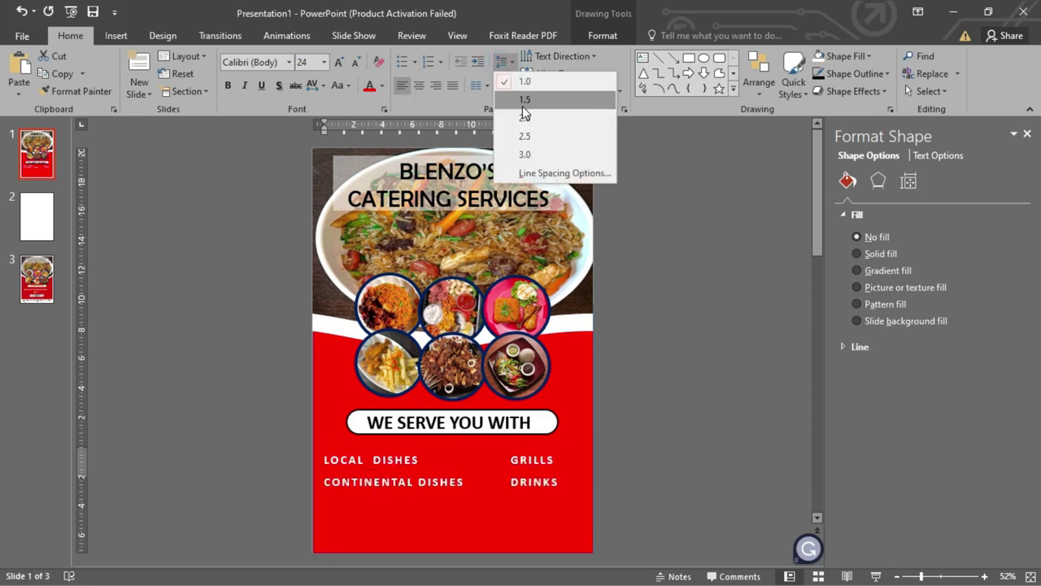
click(523, 101)
key(Escape)
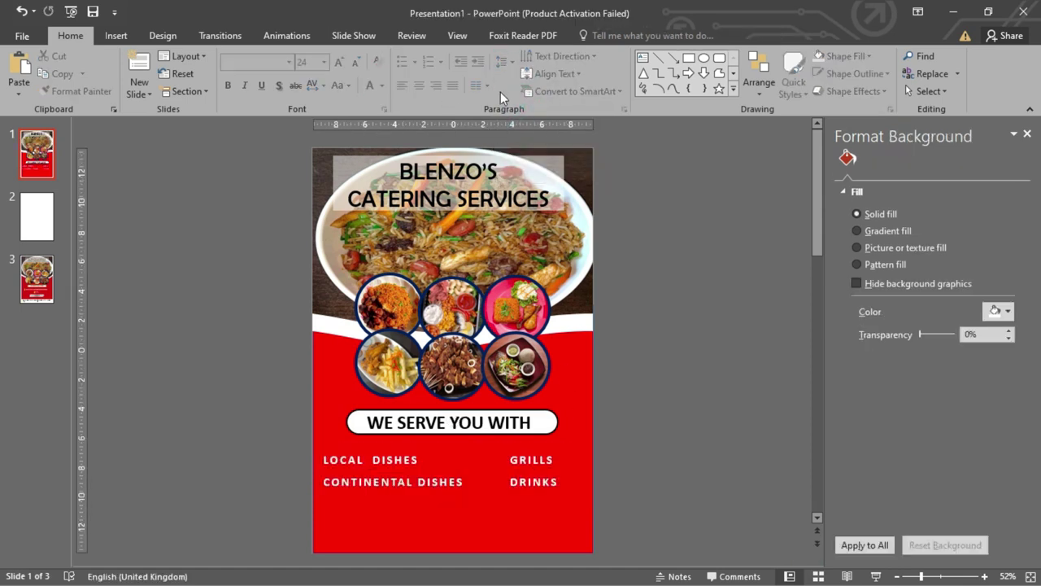
- Draw a small triangle about 1.19 cm high and 1.4 cm wide beside the slide and duplicate it directly below
click(642, 72)
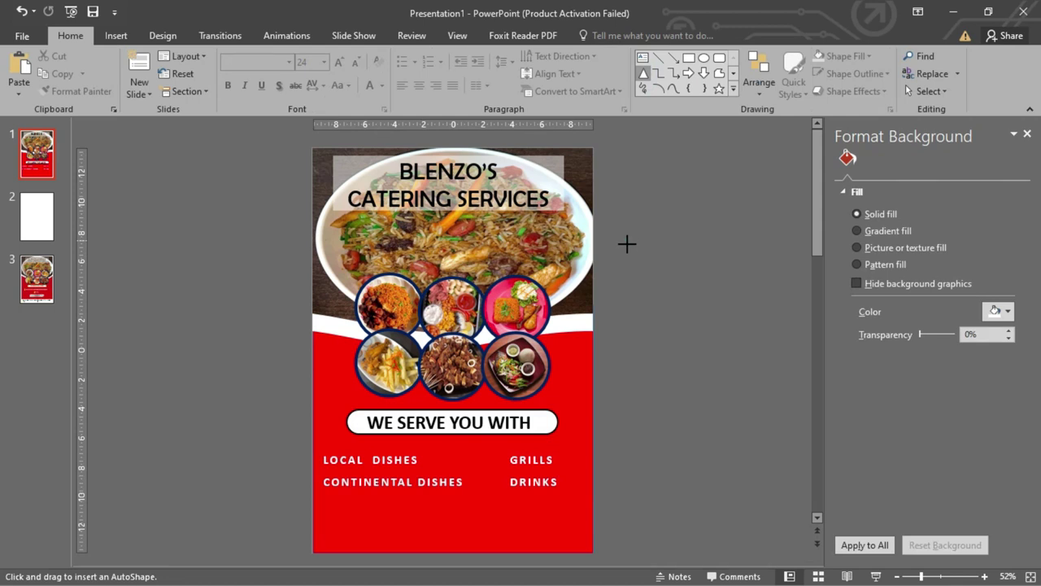
drag(646, 258, 649, 258)
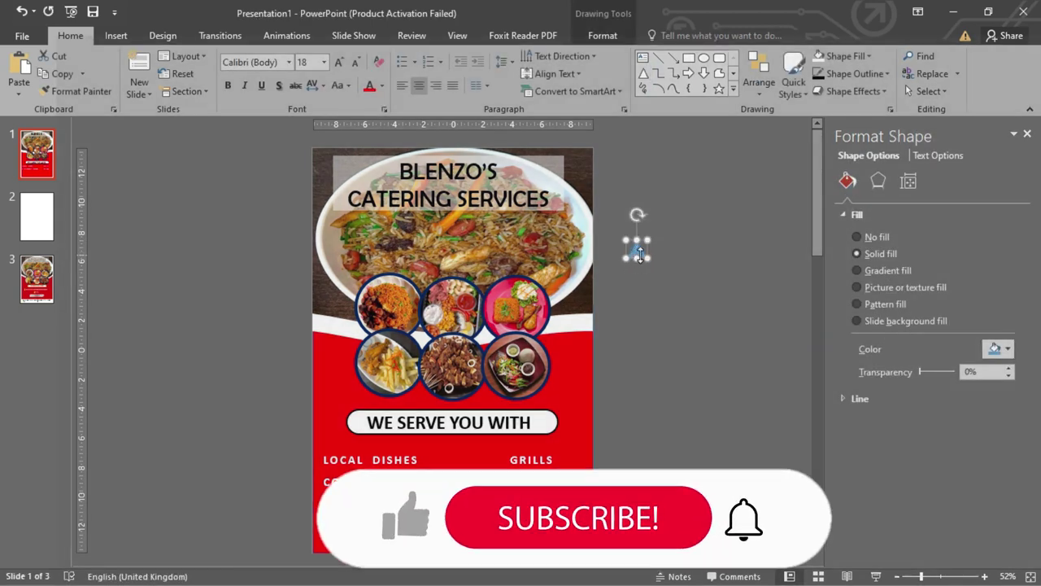
click(643, 255)
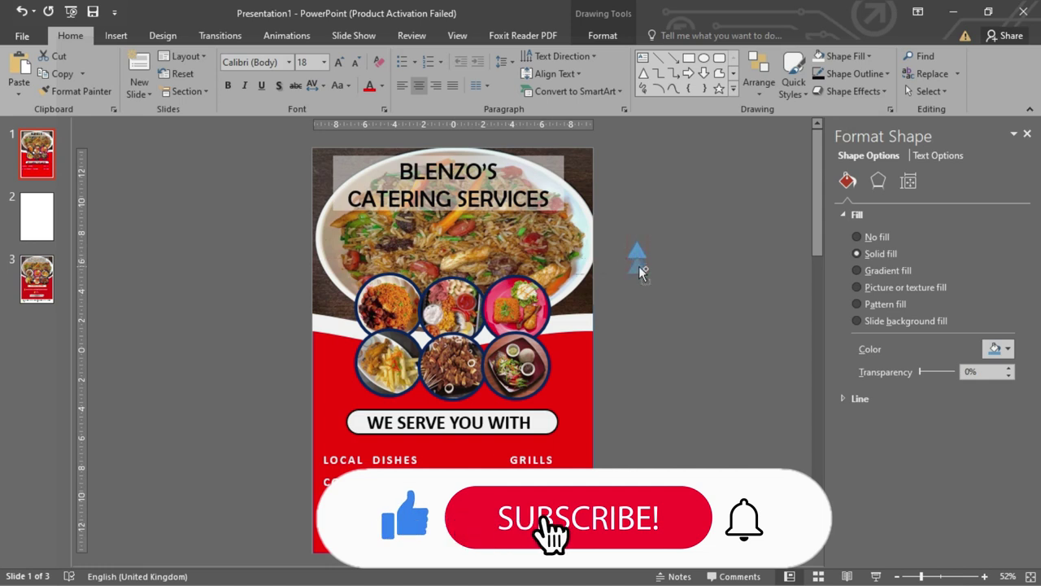
click(639, 267)
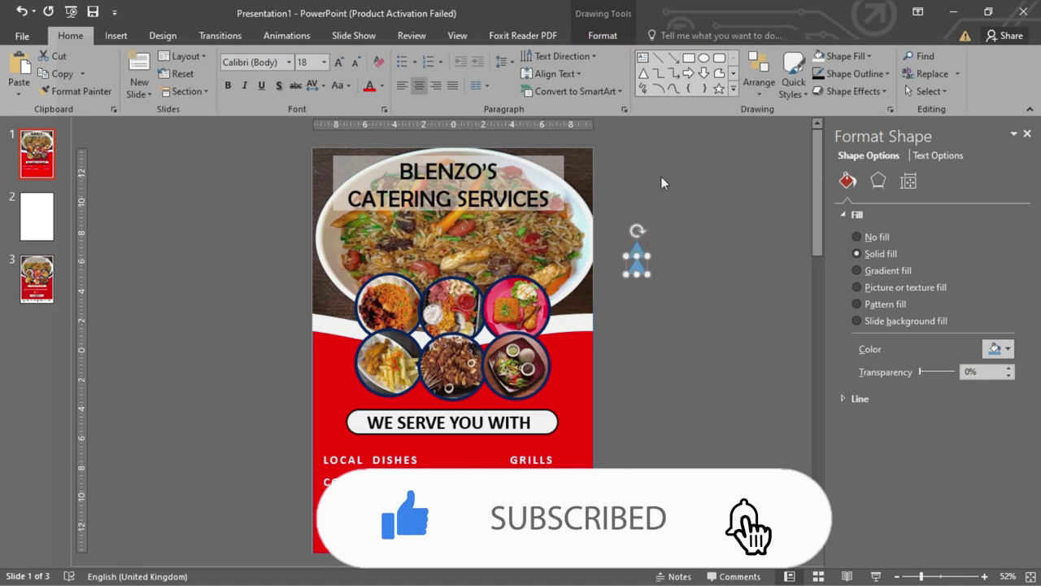
- Flip the lower triangle vertically, place it against the upper one and merge both with Combine into a diamond
click(602, 36)
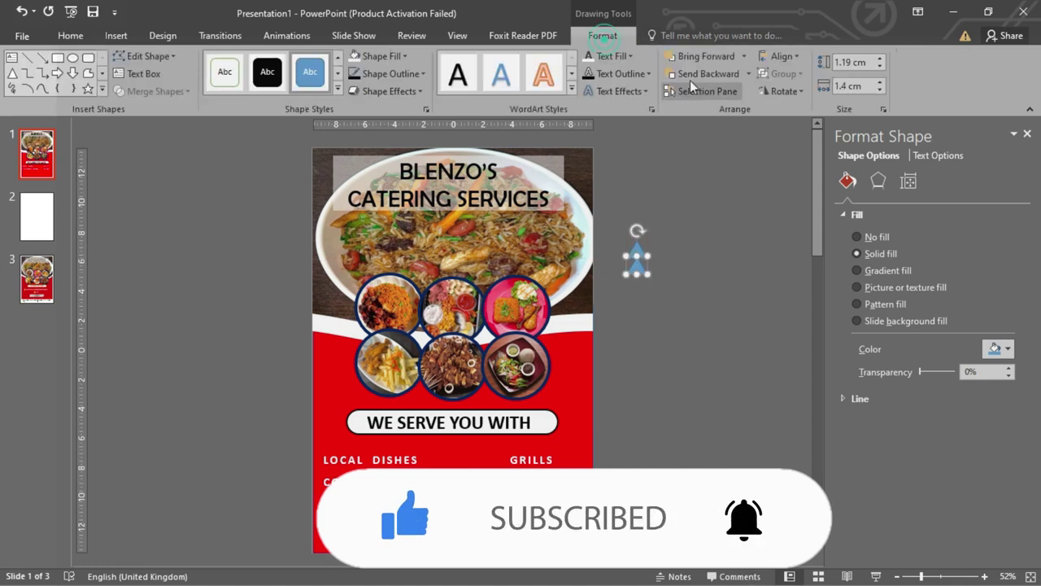
click(768, 92)
click(789, 147)
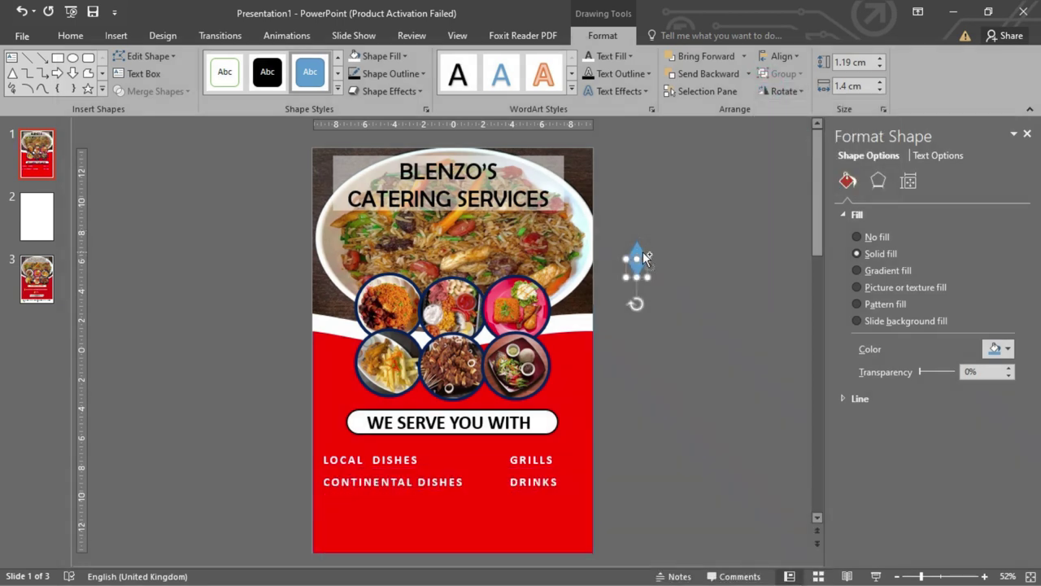
drag(642, 252, 643, 252)
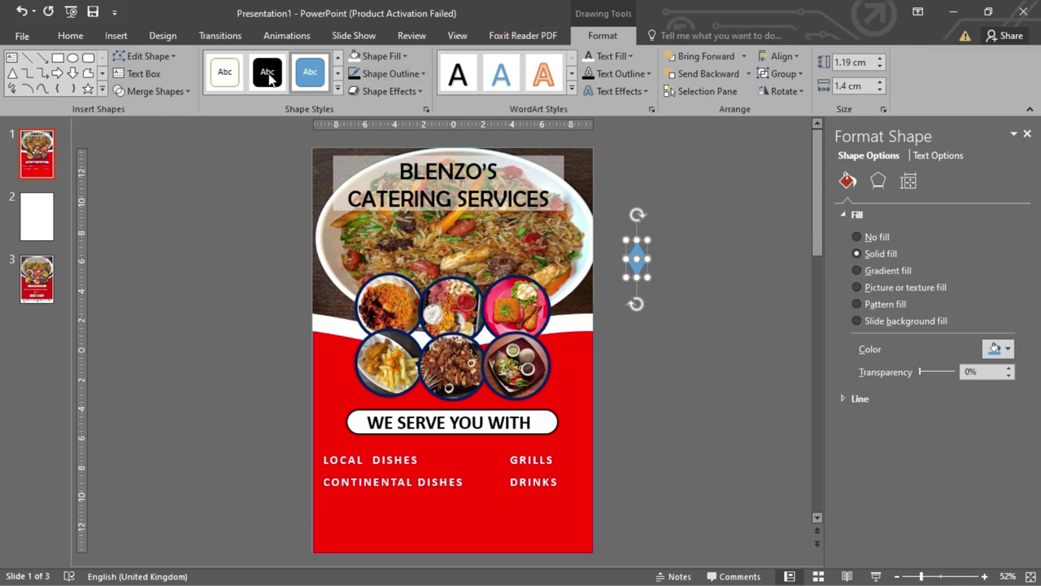
click(171, 91)
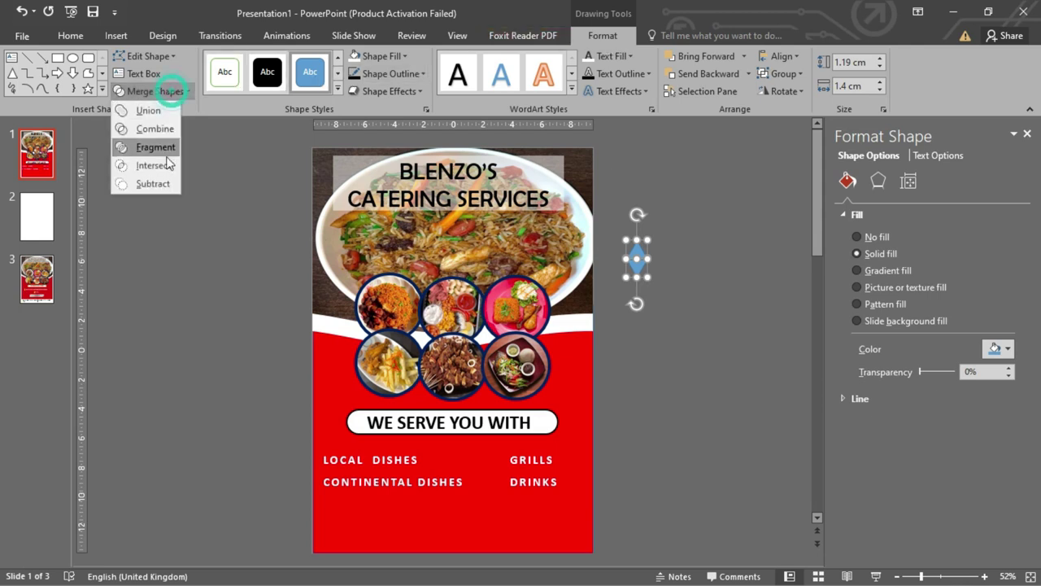
click(154, 129)
- Fill the combined diamond shape with yellow and remove its outline
click(398, 58)
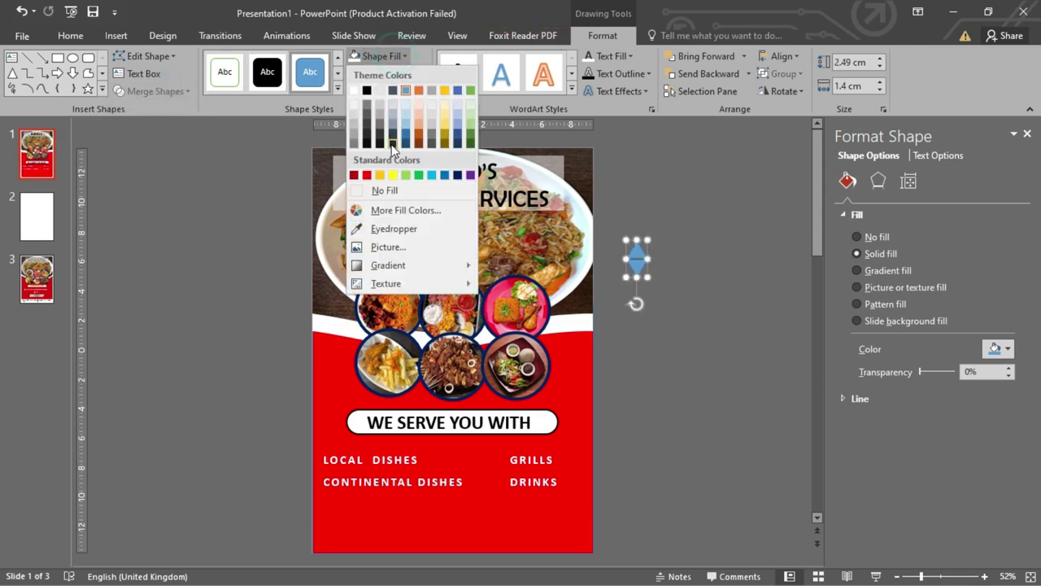
click(391, 173)
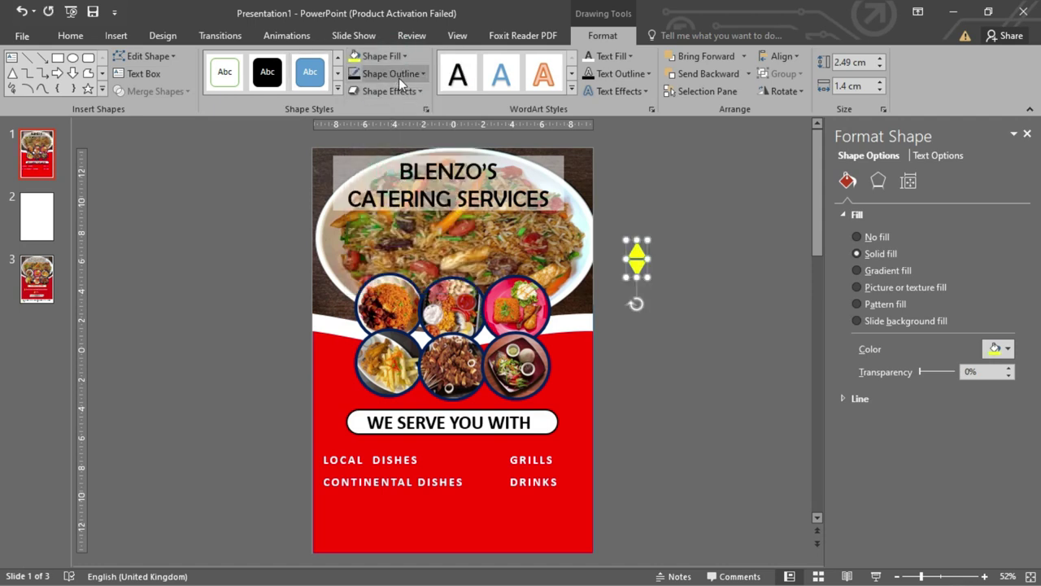
click(397, 74)
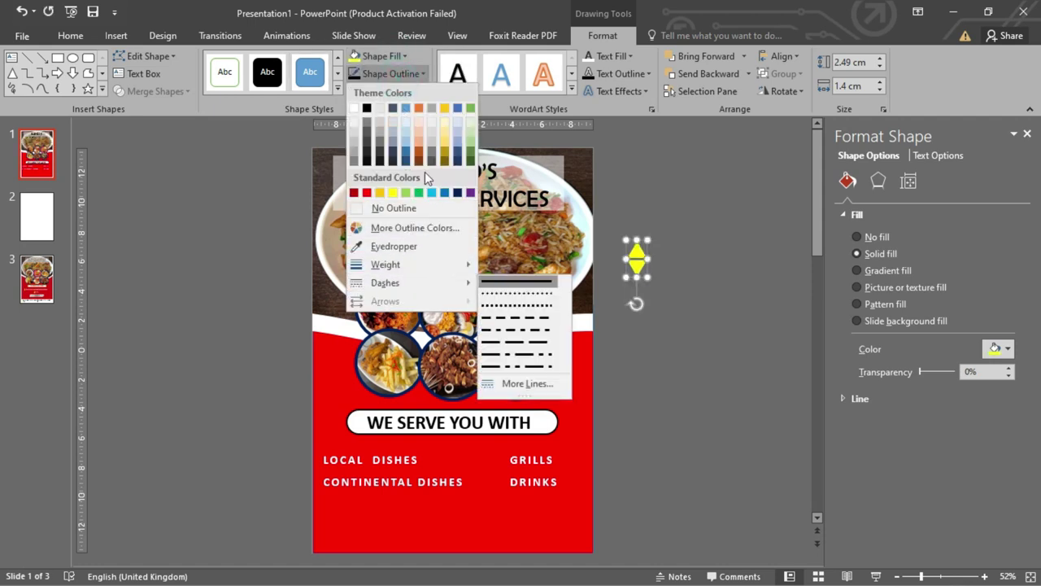
click(429, 205)
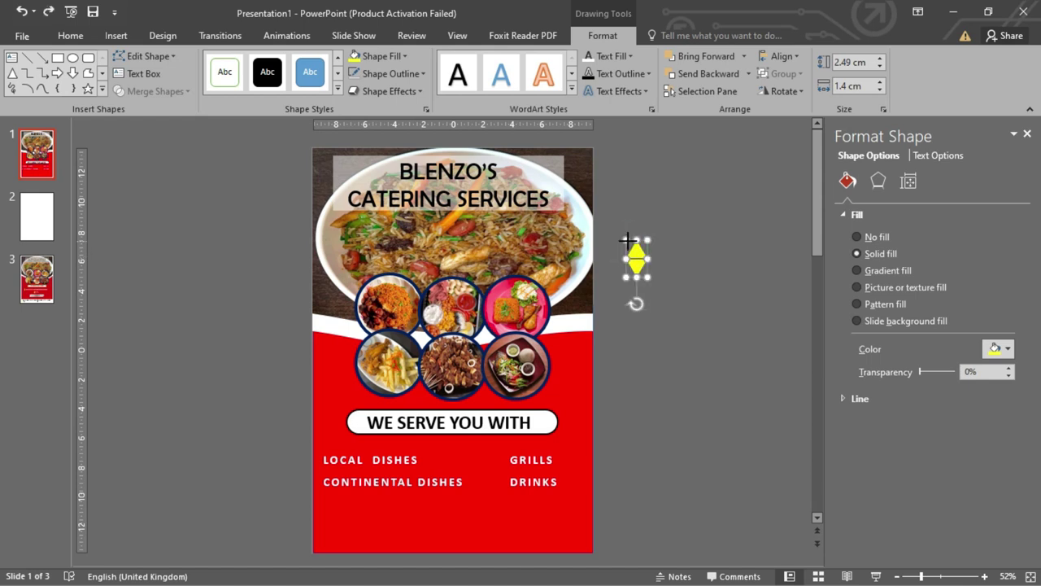
- Shrink the yellow diamond to about 1.2 cm high and 0.77 cm wide
ctrl+scroll(666, 279, up, 2)
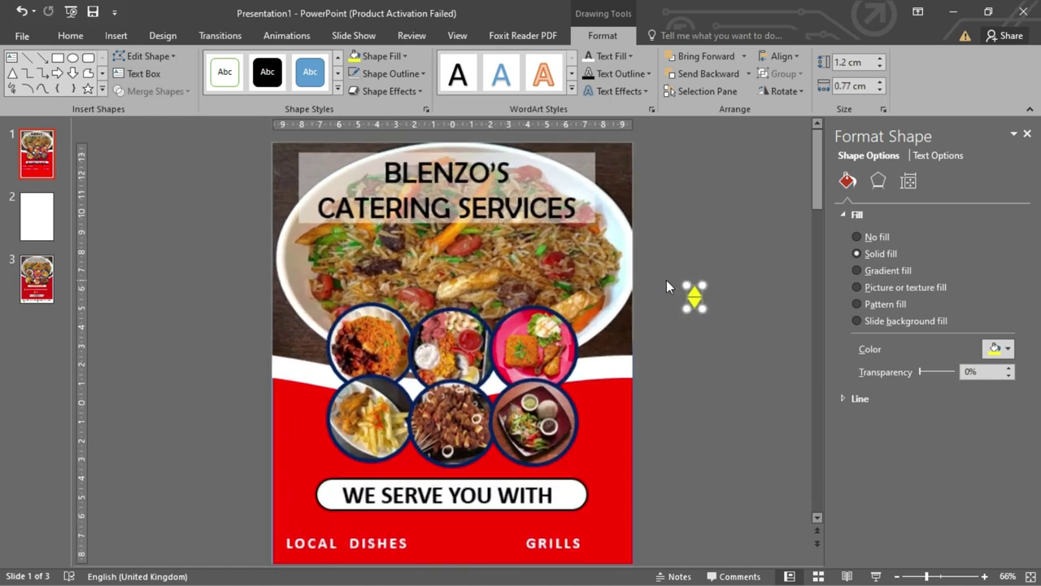
scroll(698, 266, down, 3)
click(706, 242)
scroll(698, 215, up, 1)
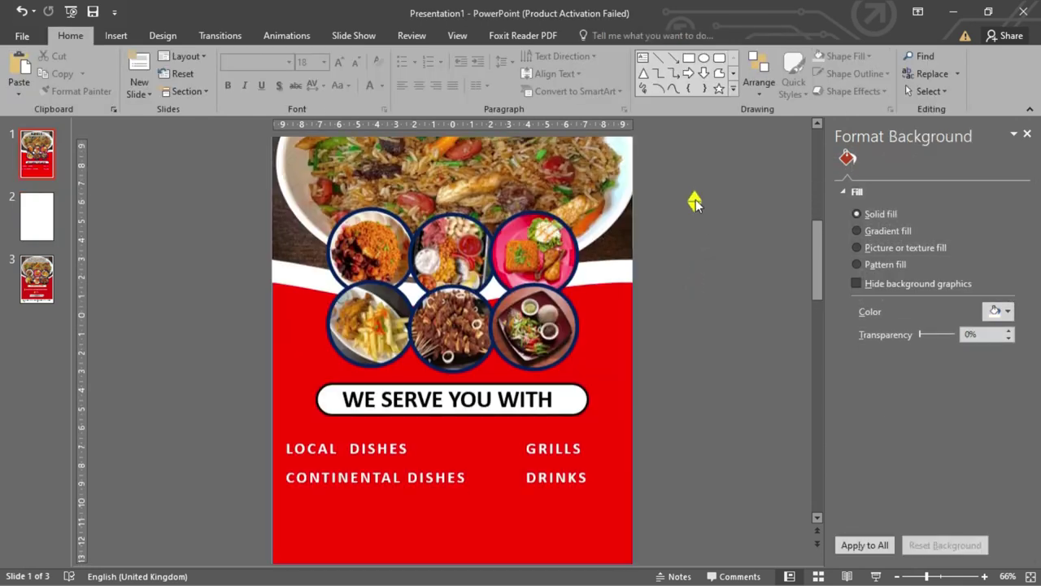
- Shift the service list to the right and place yellow diamond bullets before "LOCAL DISHES" and "CONTINENTAL DISHES"
click(657, 283)
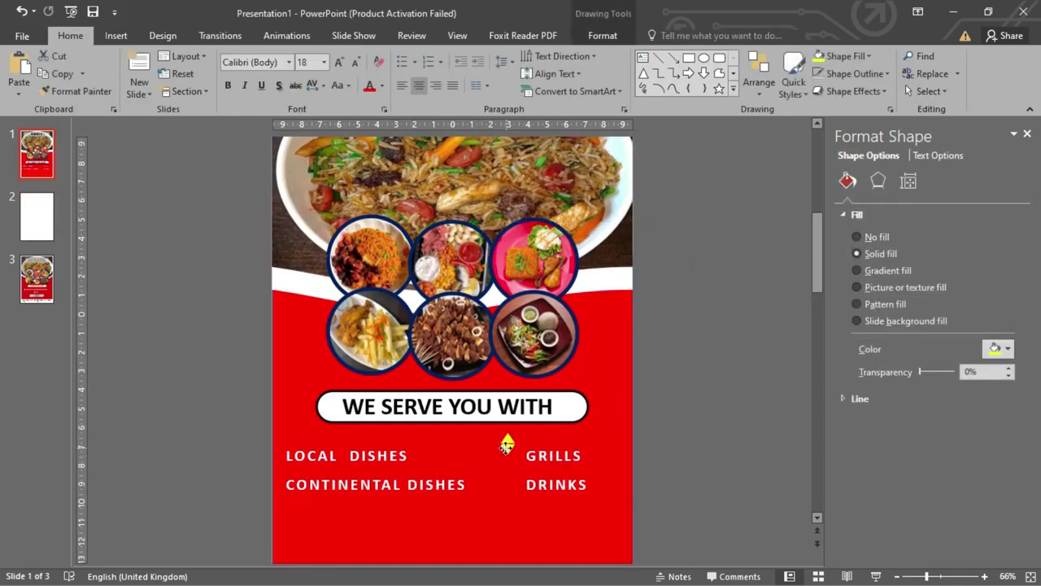
click(286, 454)
key(Right)
key(Right)
key(Right)
click(284, 448)
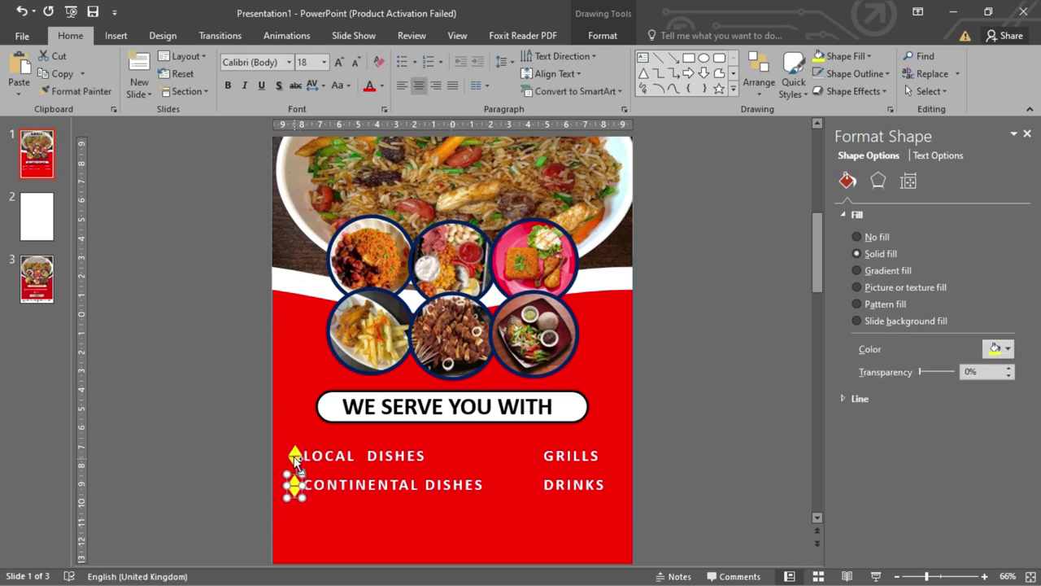
- Copy the two yellow diamonds across to sit before "GRILLS" and "DRINKS"
drag(295, 482, 532, 482)
click(694, 448)
ctrl+scroll(536, 435, down, 2)
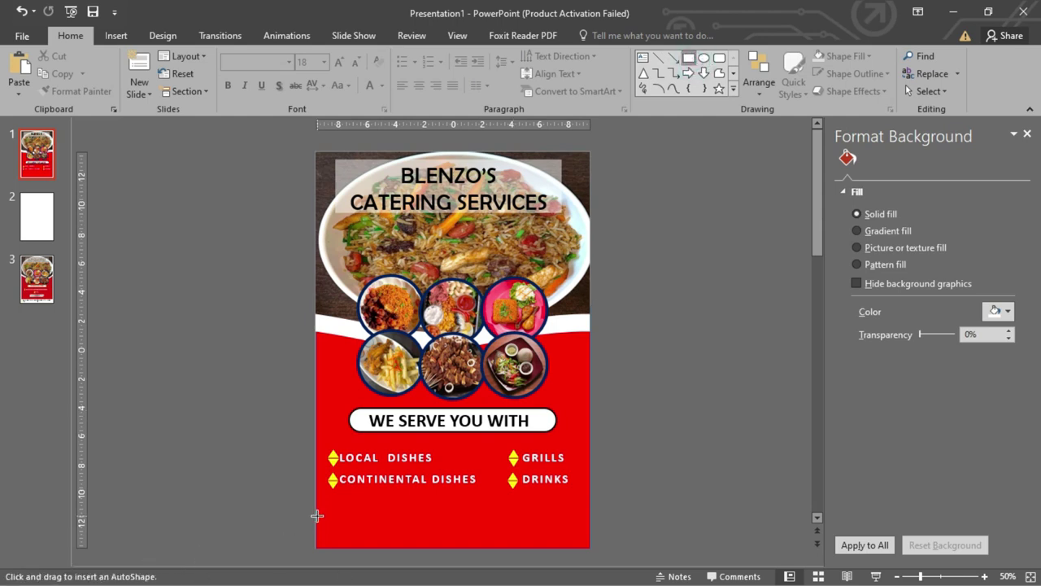
- Draw a rectangle about 2.49 cm high and 19.05 cm wide along the flyer's bottom edge and fill it white
drag(317, 512, 590, 547)
click(603, 36)
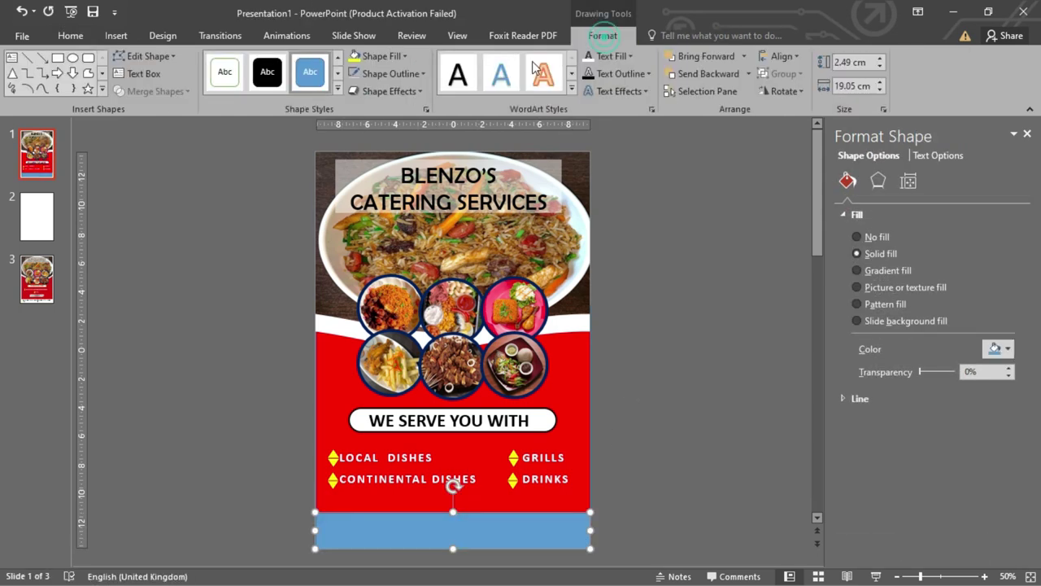
click(395, 50)
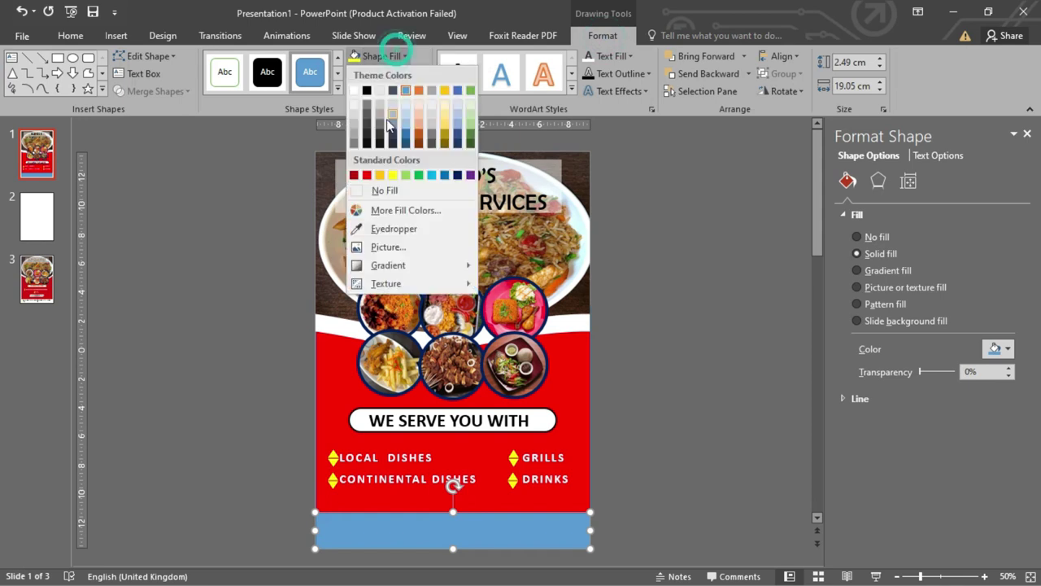
click(354, 92)
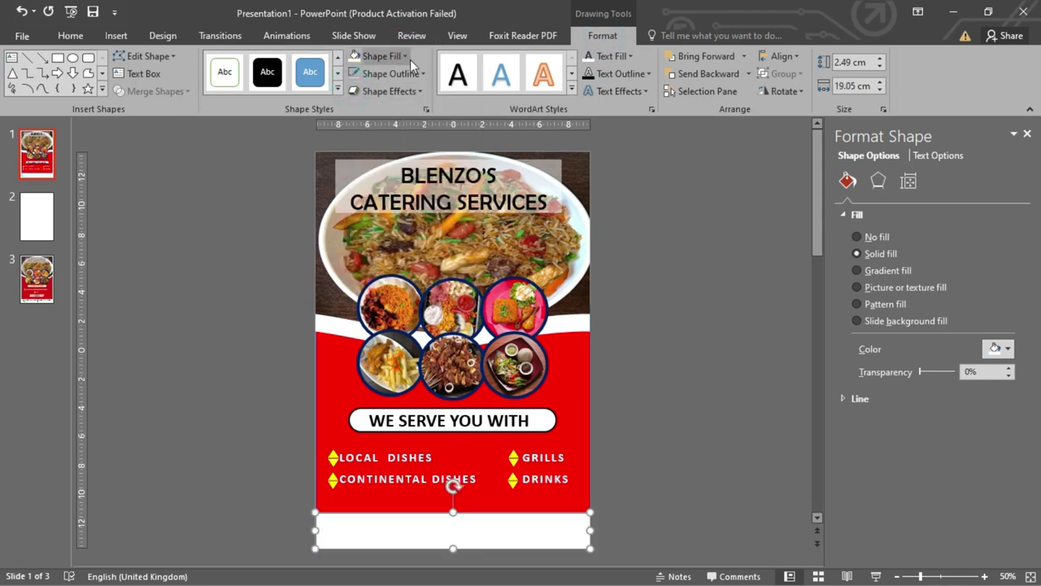
- Give the white bottom rectangle a near-black outline with a weight of 6 pt
click(407, 74)
mouse_move(417, 277)
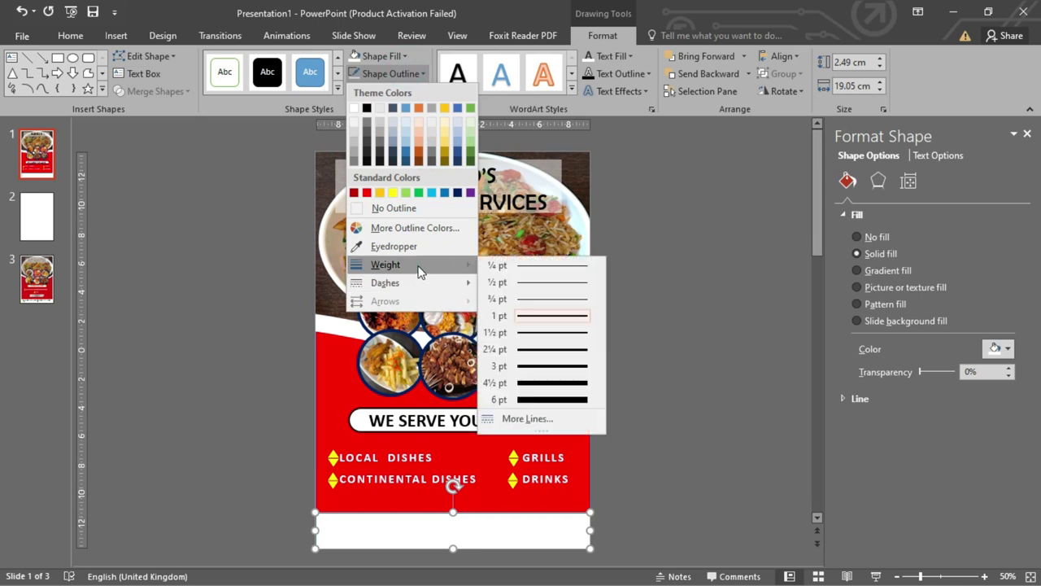
click(534, 400)
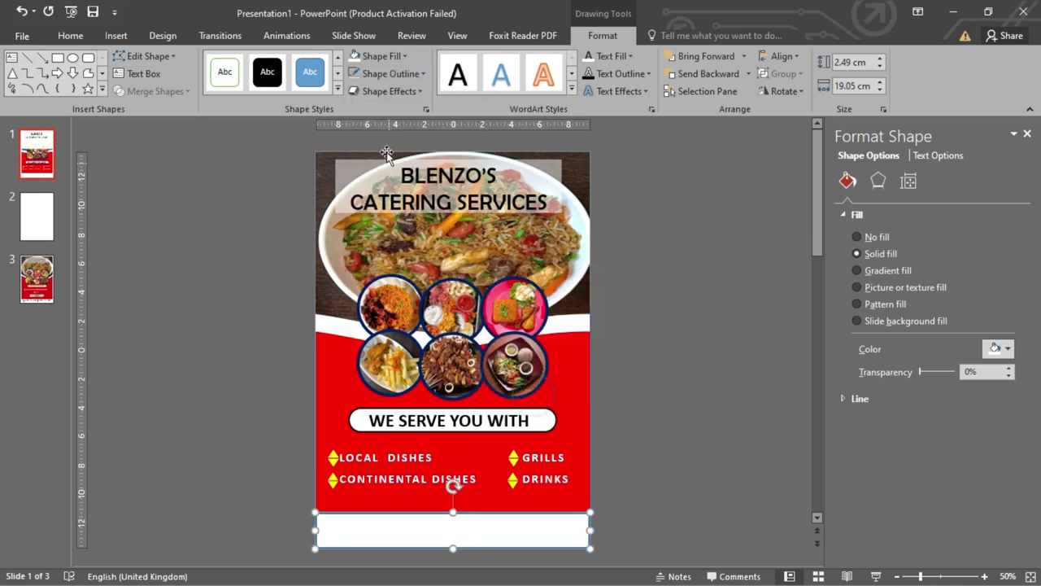
click(399, 74)
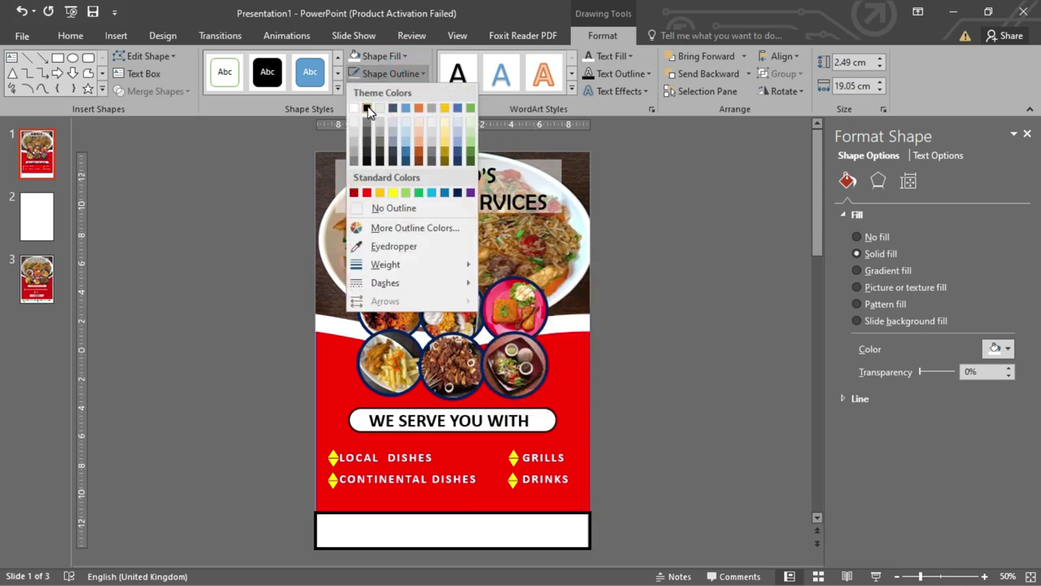
click(367, 150)
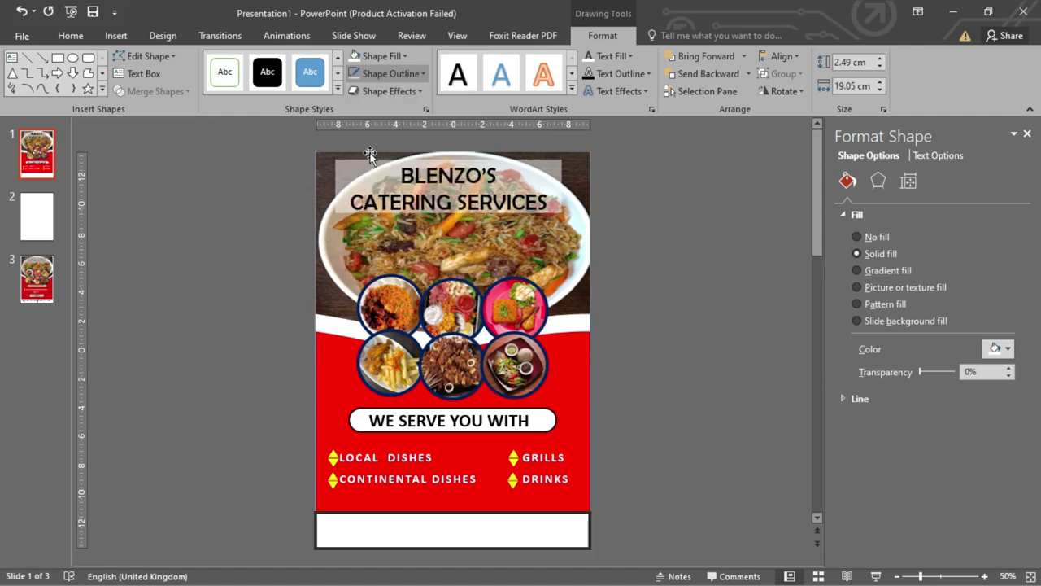
click(741, 340)
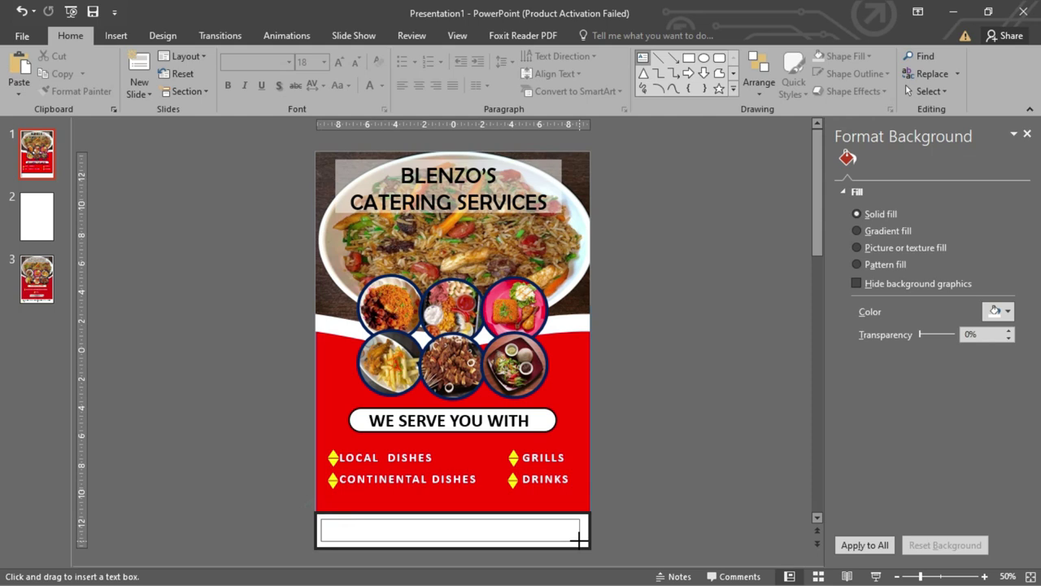
- Paste the contact's phone number into a text box in the white footer strip and set its font size to 18
key(ctrl+v)
drag(387, 554, 426, 560)
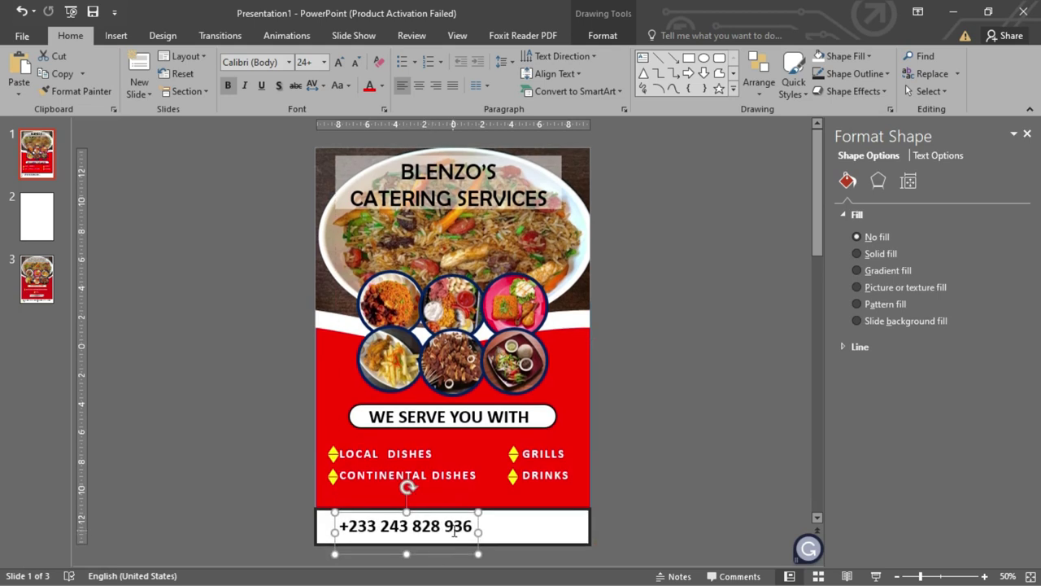
click(453, 526)
key(ctrl+a)
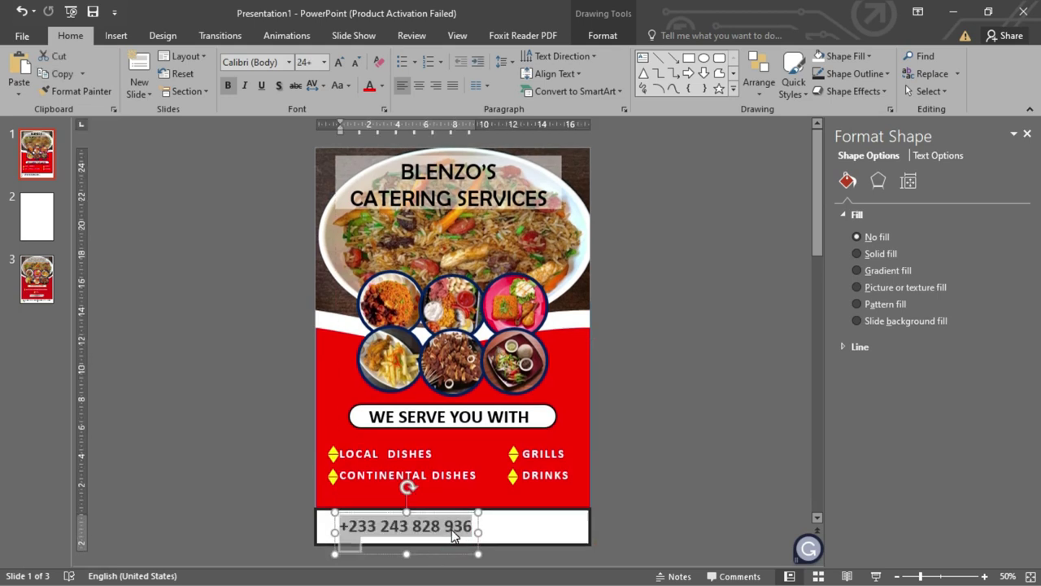
key(ctrl+shift+comma)
key(ctrl+shift+comma)
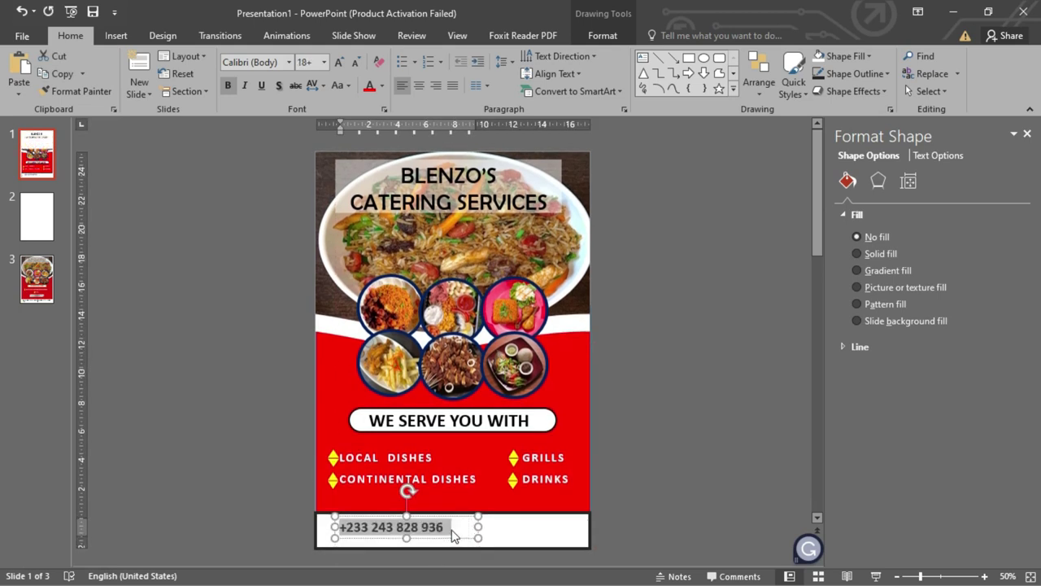
click(439, 538)
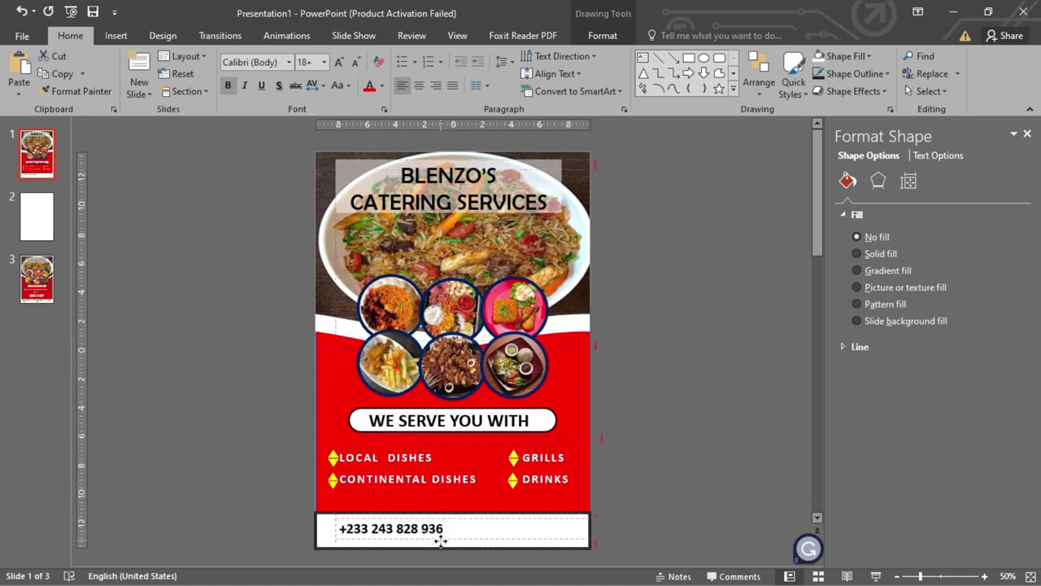
drag(441, 539, 443, 541)
ctrl+scroll(441, 543, up, 3)
key(Escape)
- Insert the telephone icon picture img_56686 and shrink it to a small icon in front of the phone number
click(129, 35)
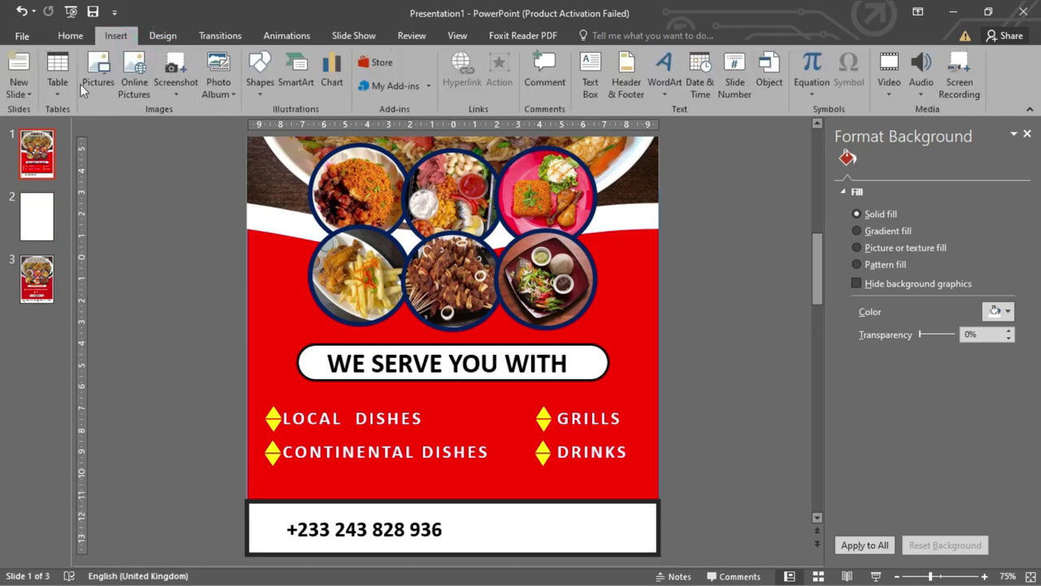
click(96, 77)
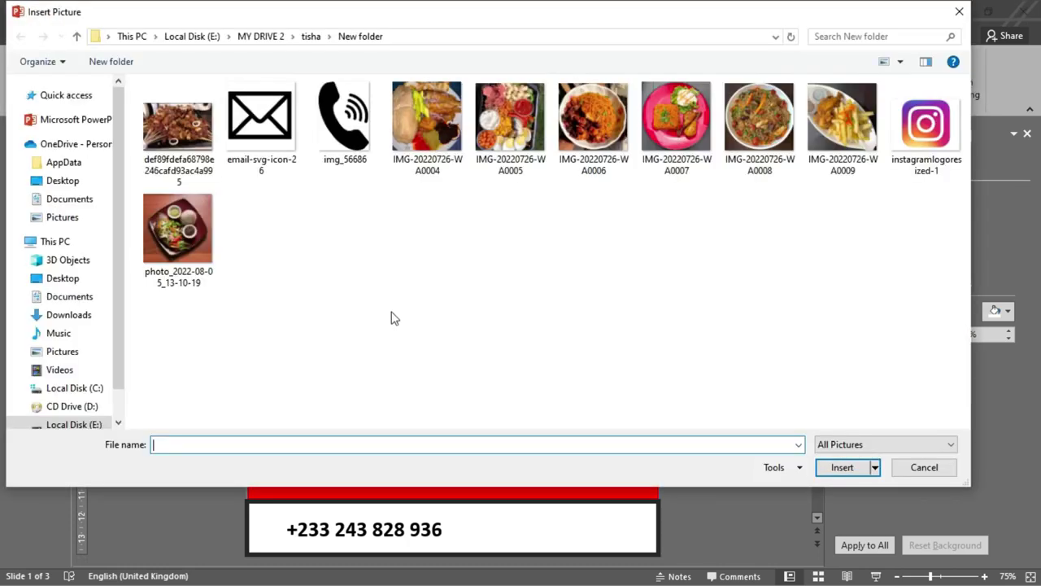
double_click(323, 114)
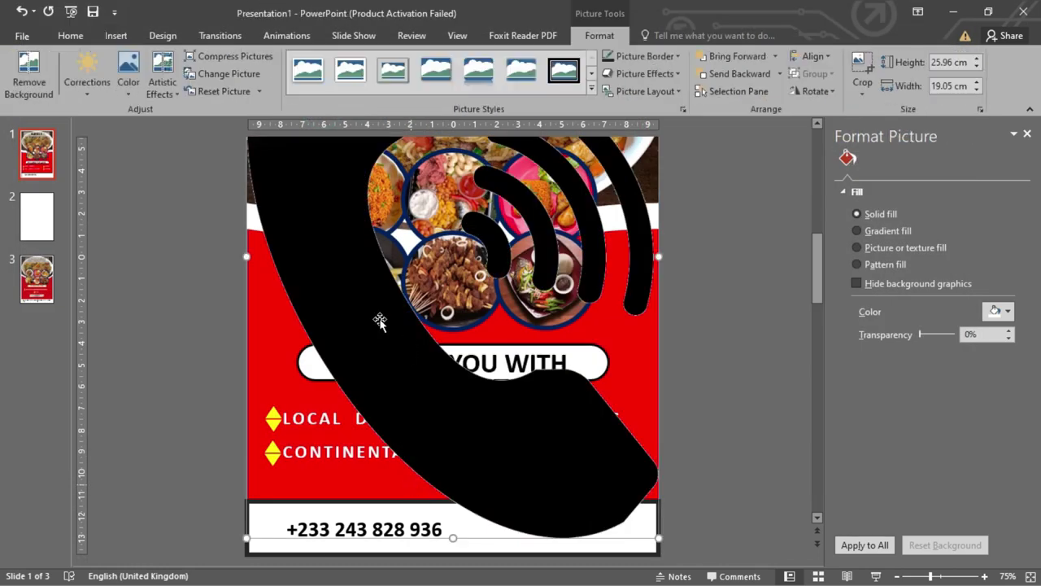
ctrl+scroll(370, 395, down, 3)
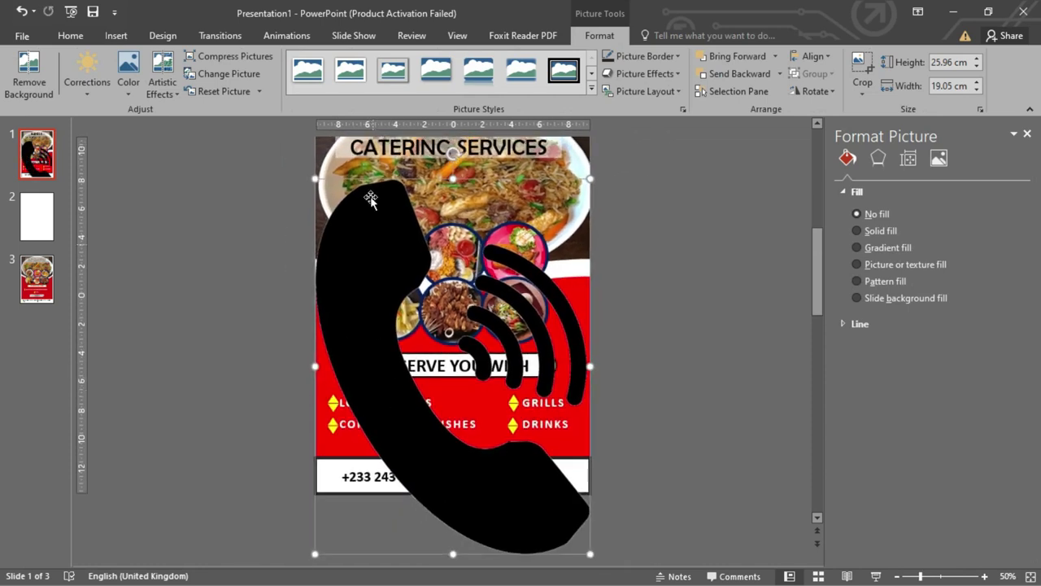
drag(313, 171, 325, 488)
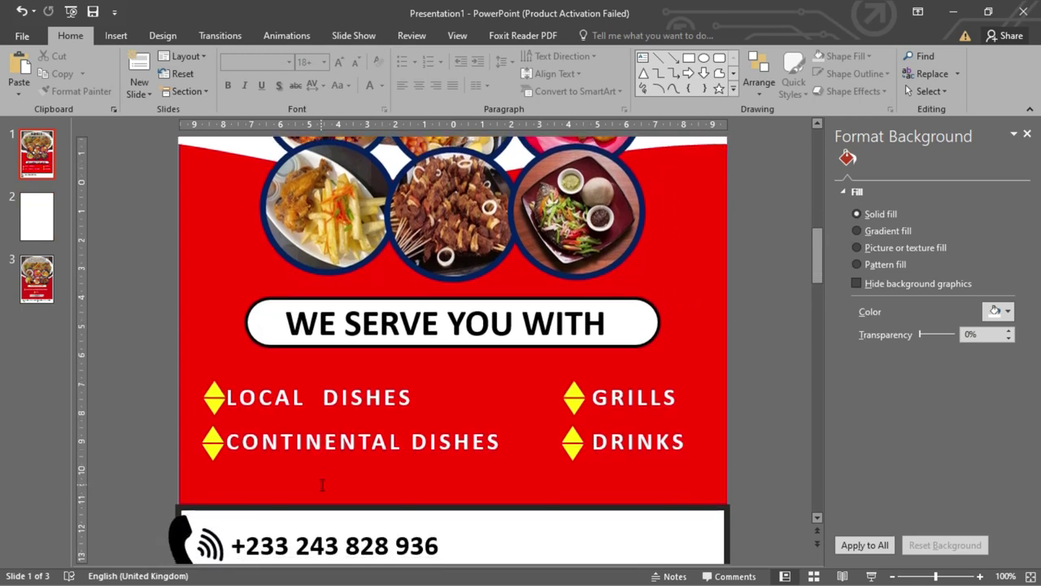
- Reduce the telephone icon to fit inside the white footer strip and nudge it right against the phone number
scroll(323, 485, down, 1)
click(199, 520)
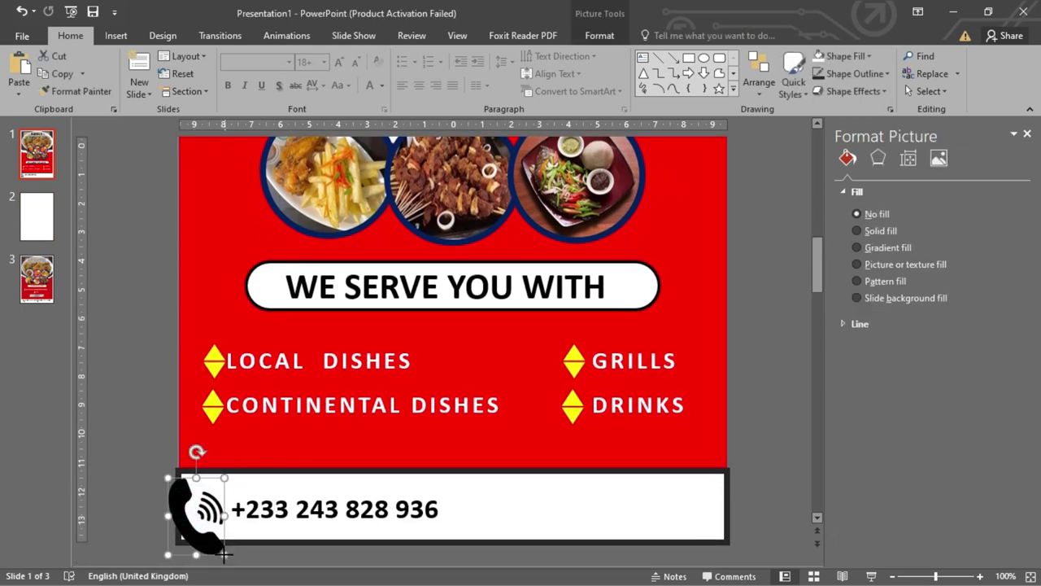
drag(223, 554, 200, 510)
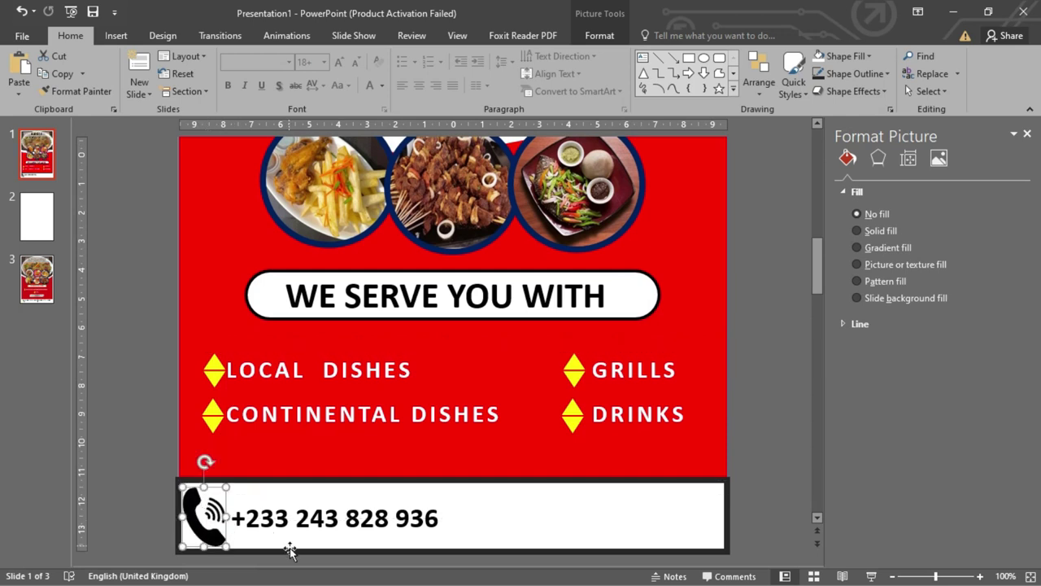
key(Right)
key(Right)
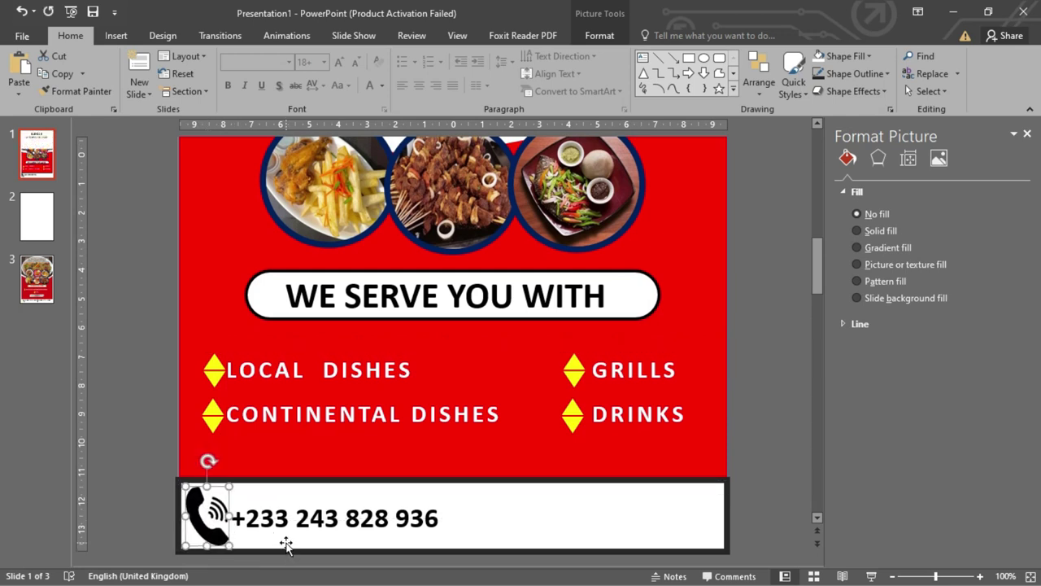
click(752, 444)
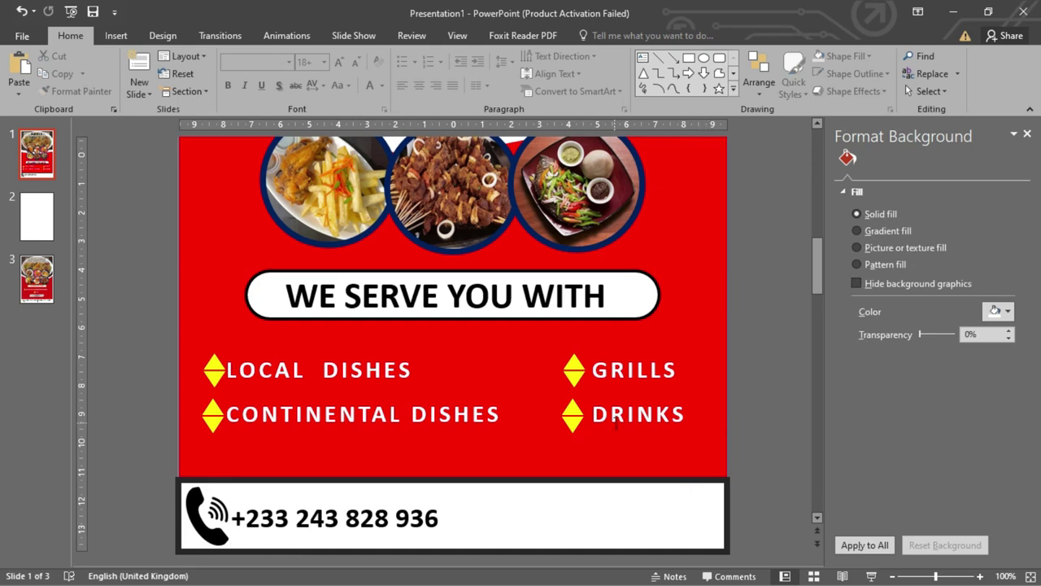
- Insert the envelope picture email-svg-icon-26, shrink it to about 2.36 cm square and place it after the phone number
click(116, 36)
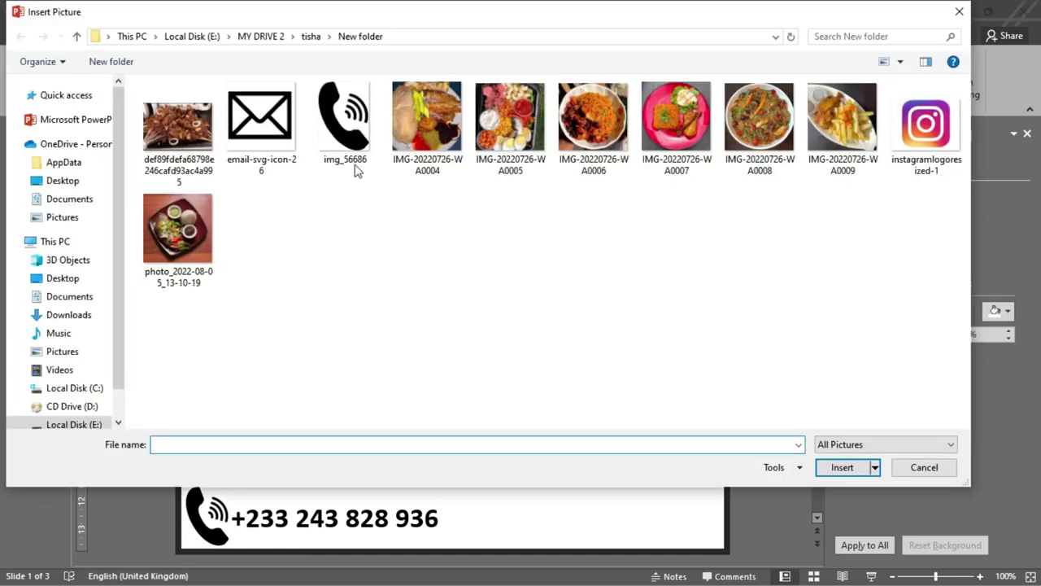
double_click(261, 118)
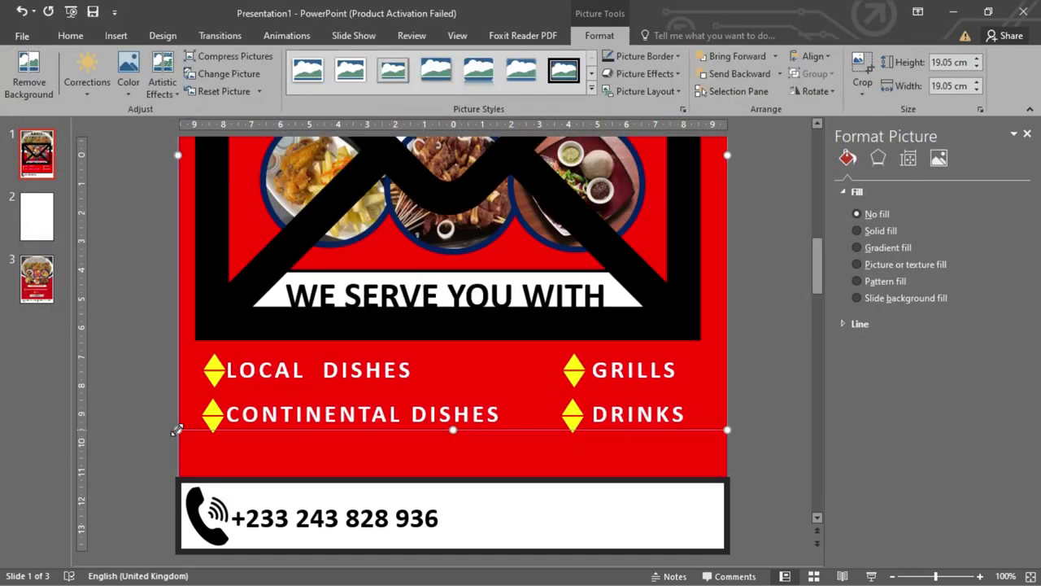
drag(176, 427, 242, 383)
drag(411, 175, 479, 527)
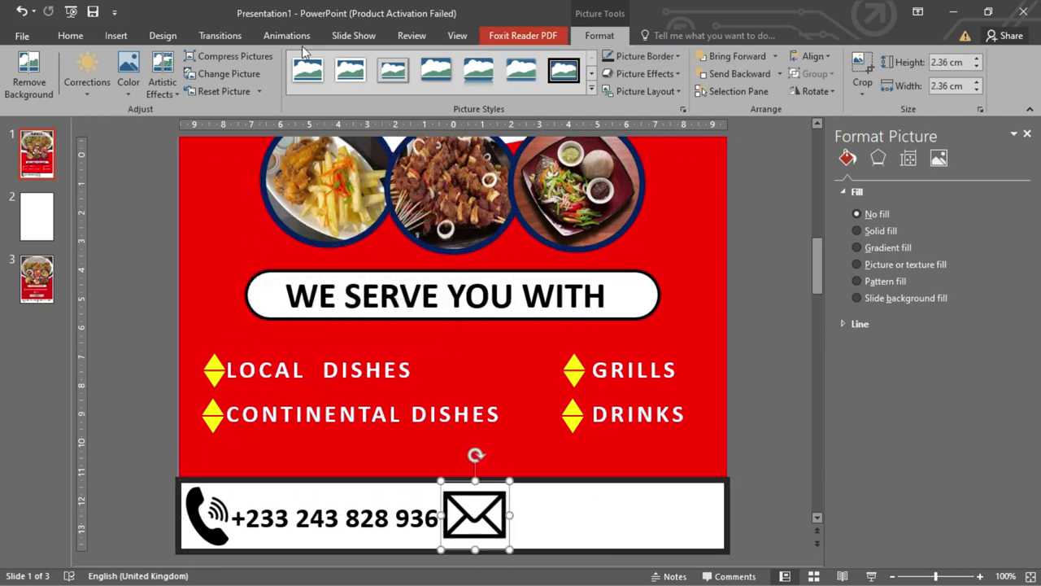
- Add a text box after the envelope icon, paste the contact's e-mail address and widen the box to fit one line
click(75, 36)
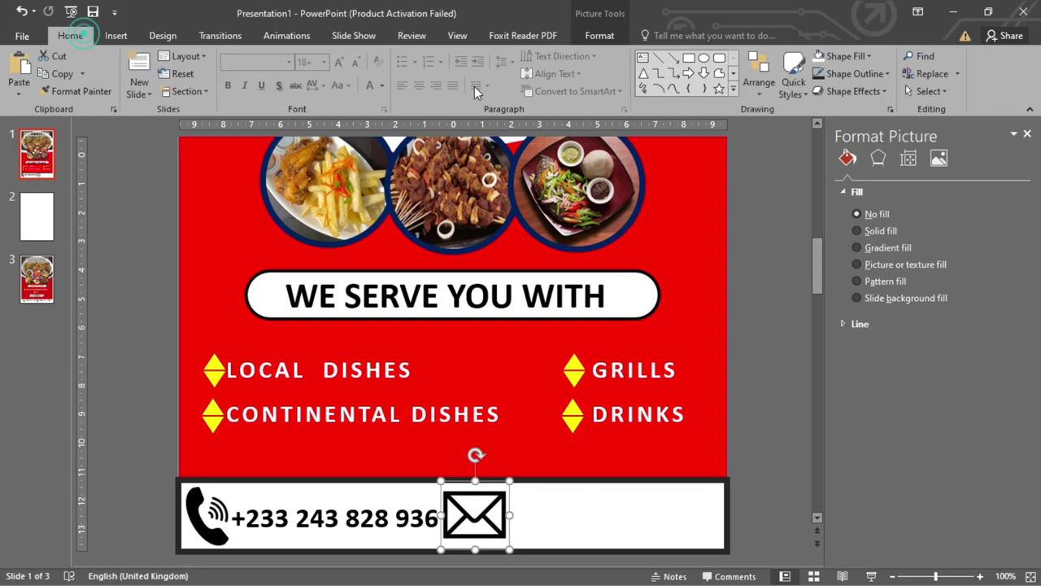
click(643, 59)
drag(510, 504, 707, 539)
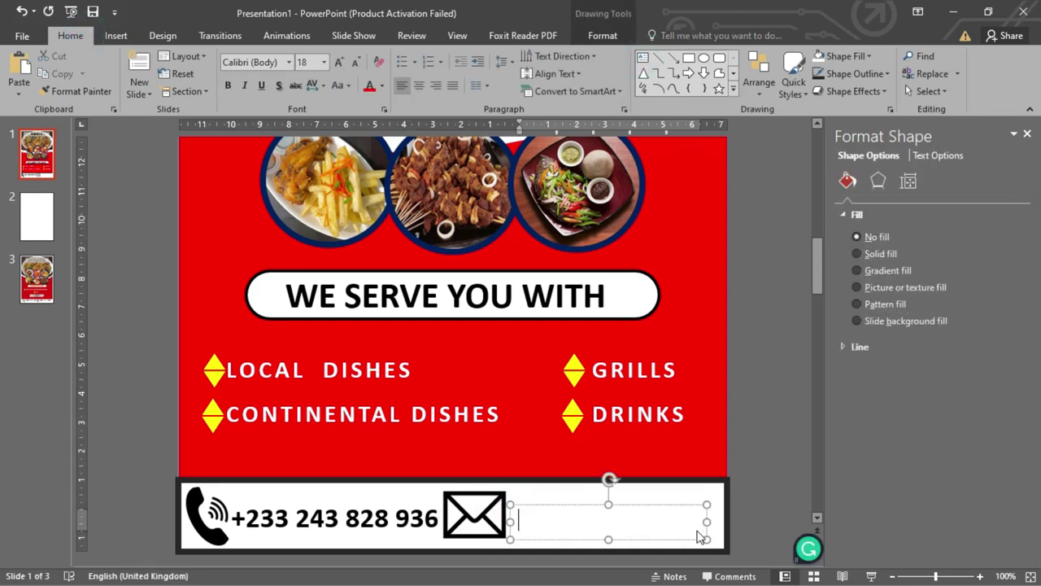
key(super+v)
click(589, 262)
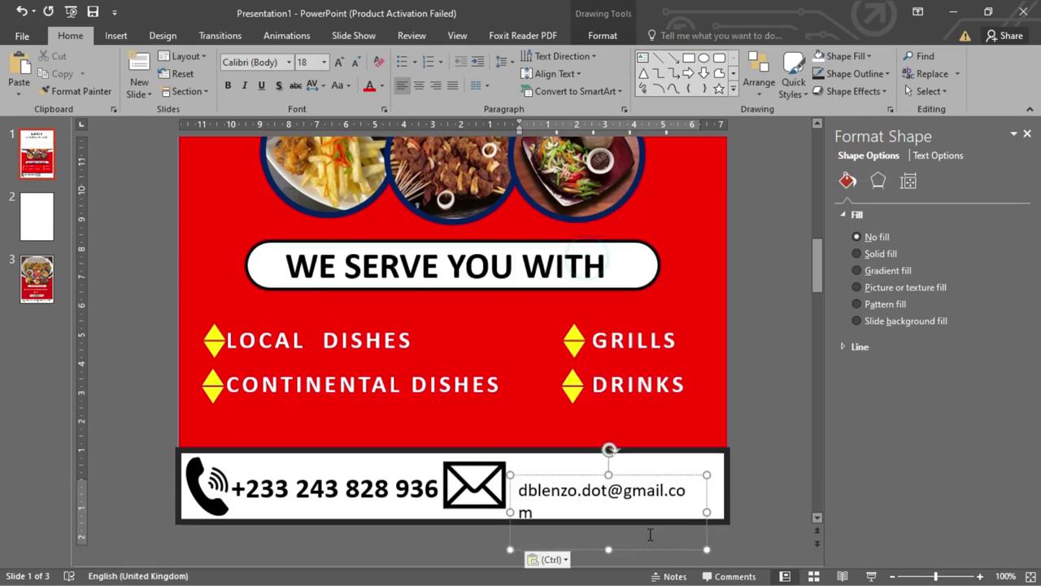
drag(710, 511, 720, 506)
scroll(672, 535, up, 1)
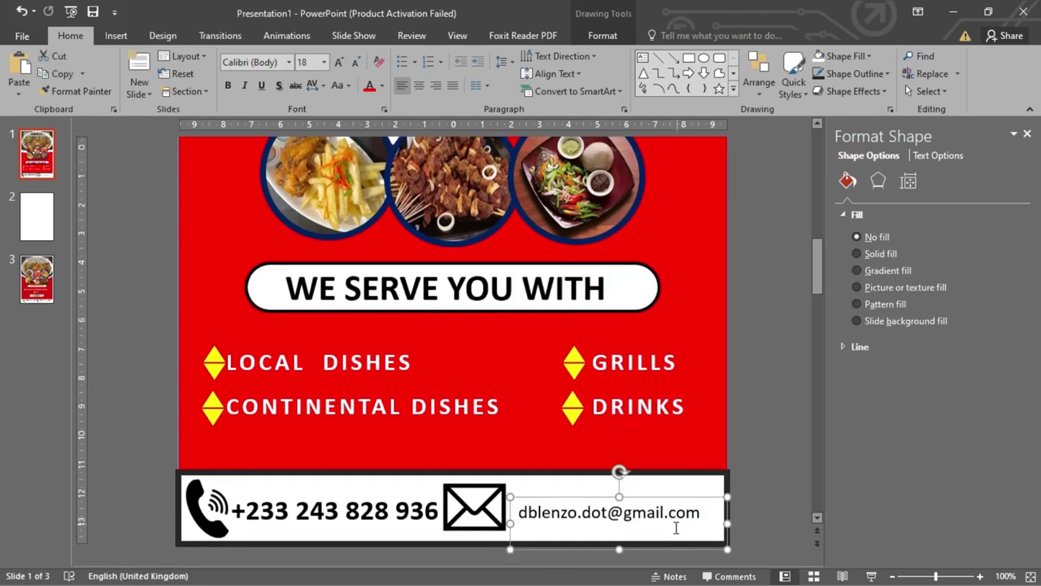
- Move the e-mail address text box slightly left, closer to the envelope icon
drag(658, 549, 642, 548)
triple_click(600, 514)
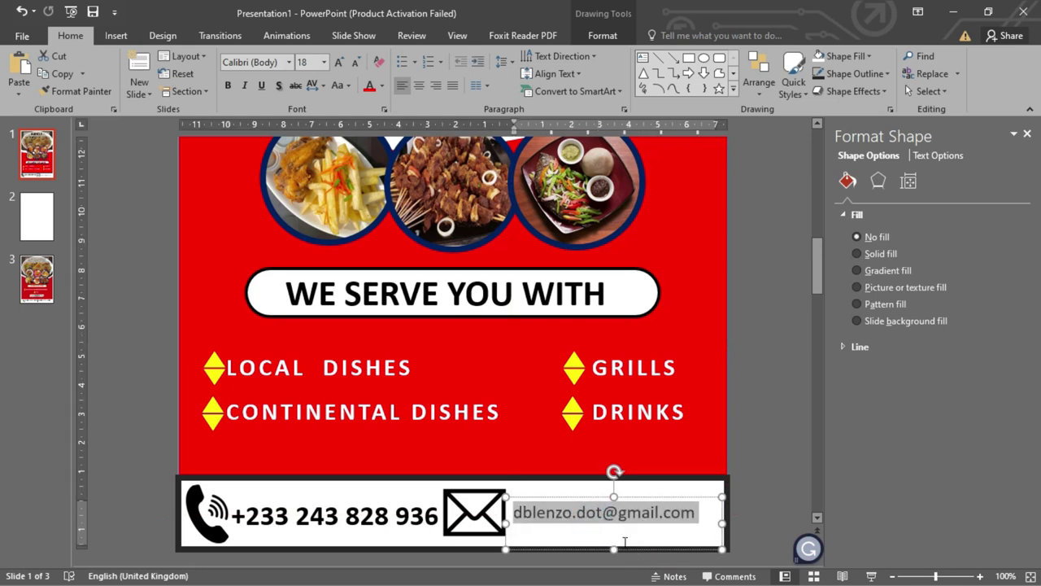
click(786, 463)
scroll(640, 497, down, 5)
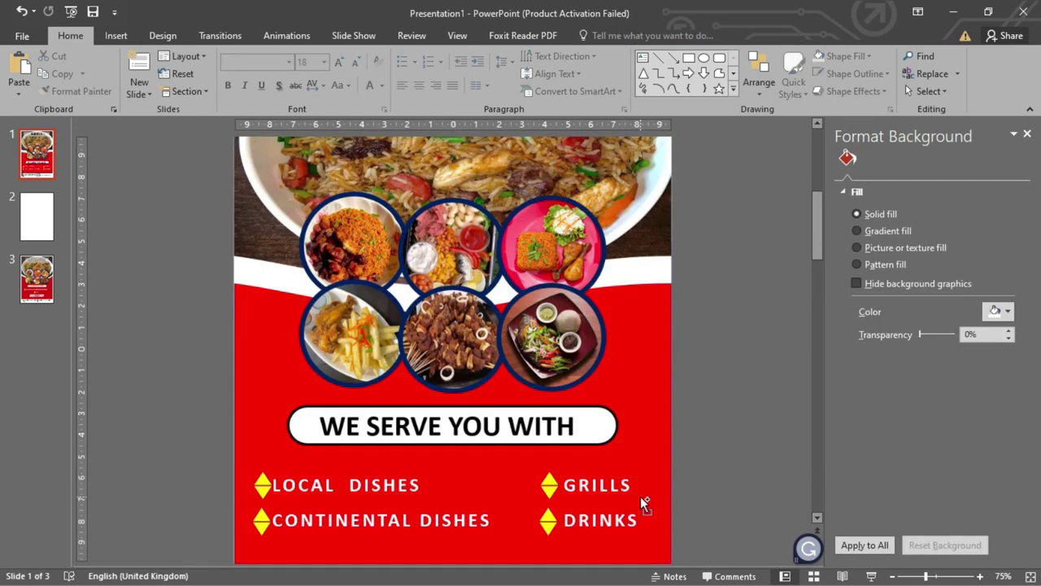
scroll(641, 497, down, 1)
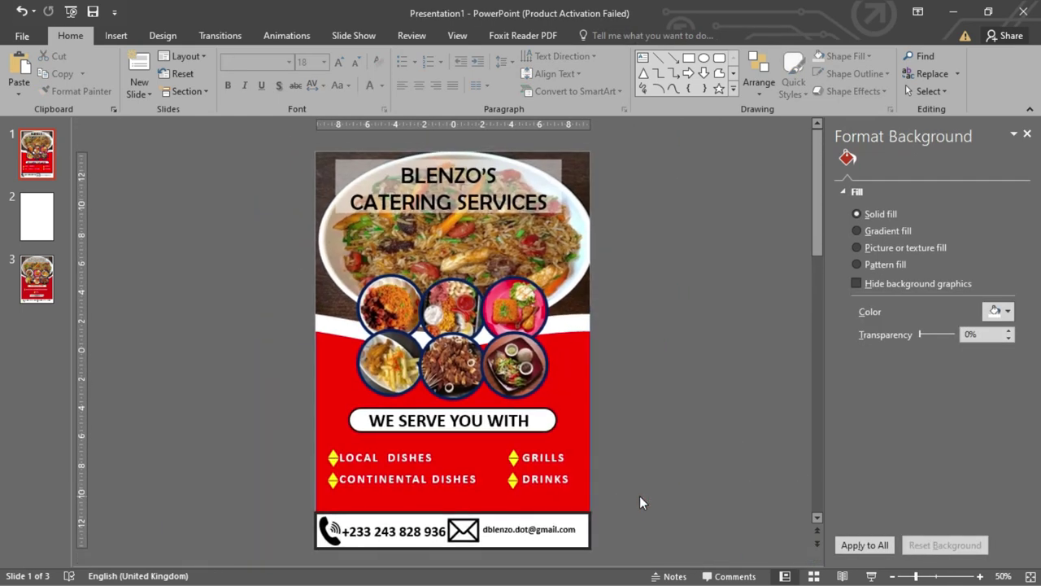